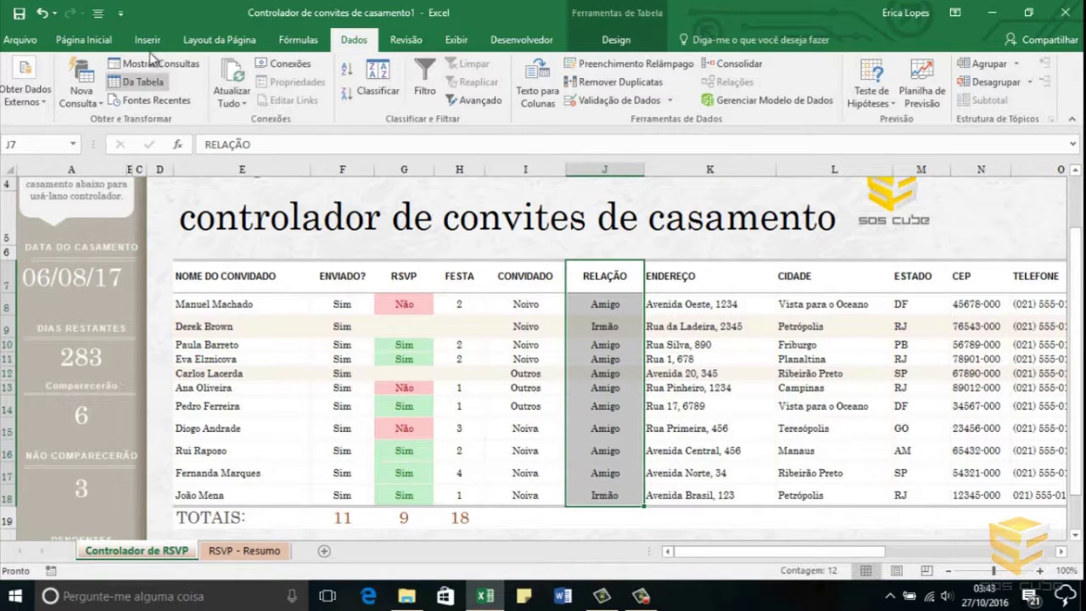
Toggle the table's column filters on and off from Home, Data and Ctrl+Shift+L
left_click(107, 41)
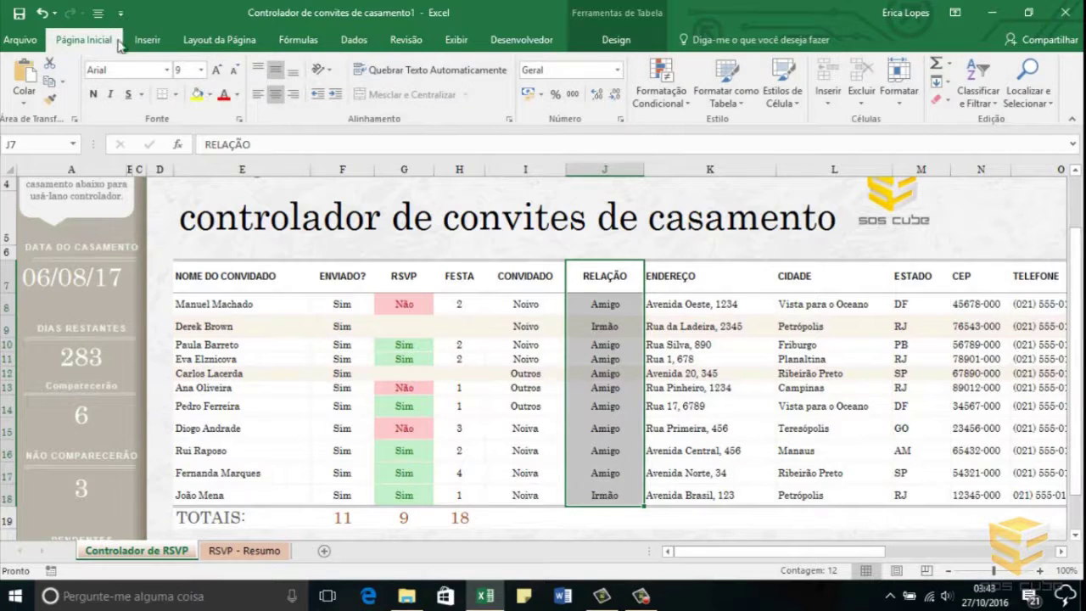
left_click(993, 104)
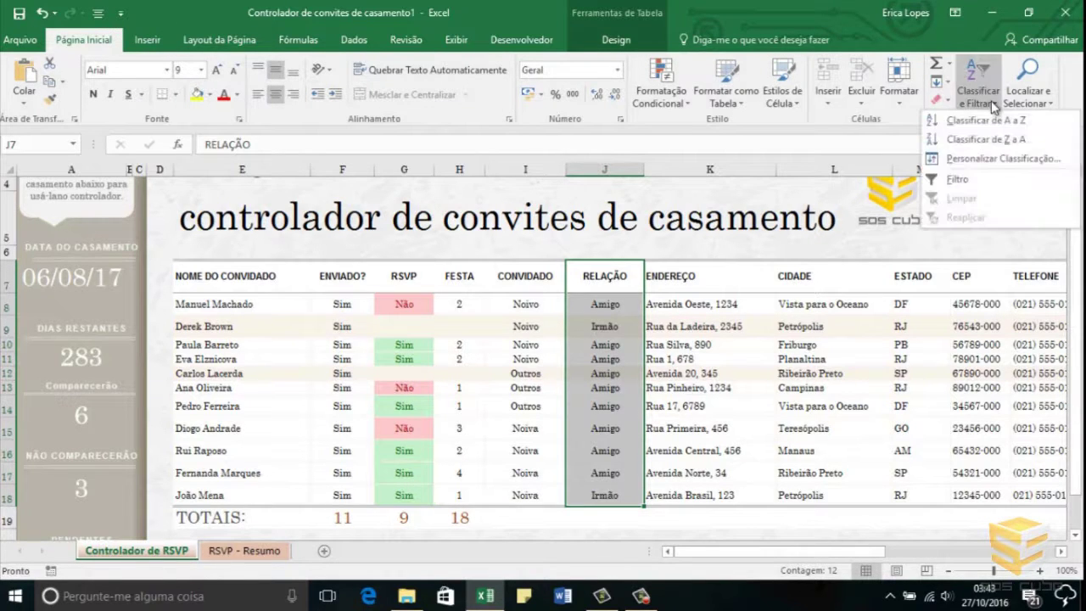
left_click(1003, 184)
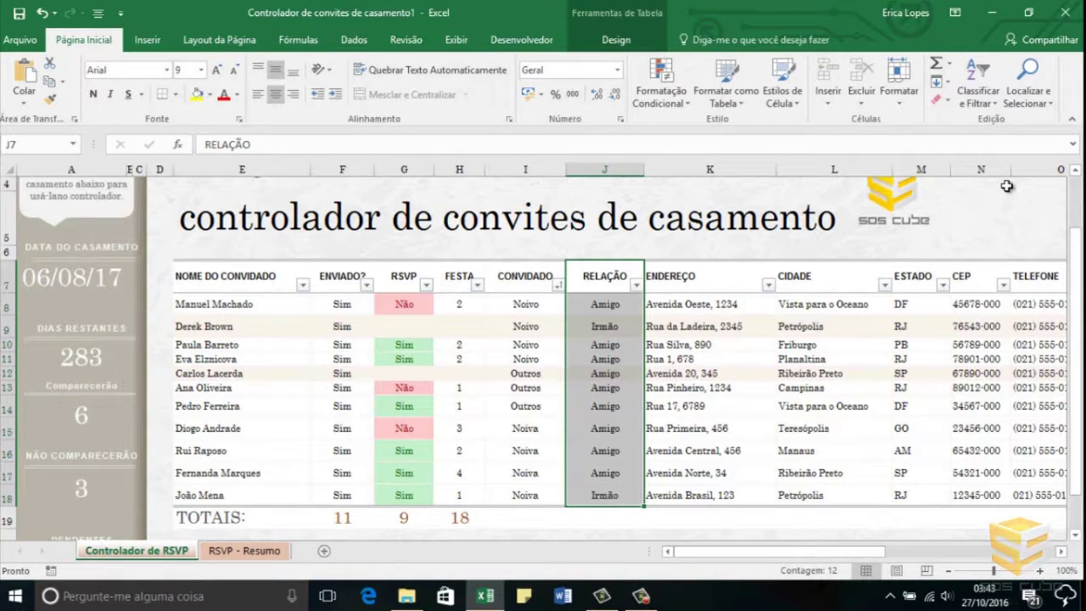
key("ctrl+shift+l")
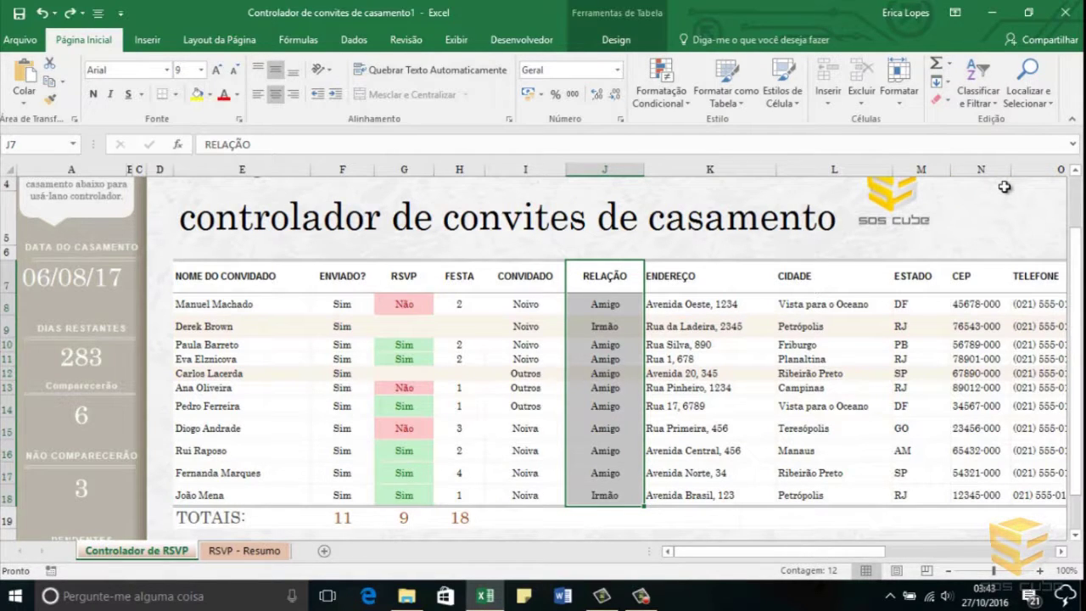
left_click(355, 40)
left_click(427, 83)
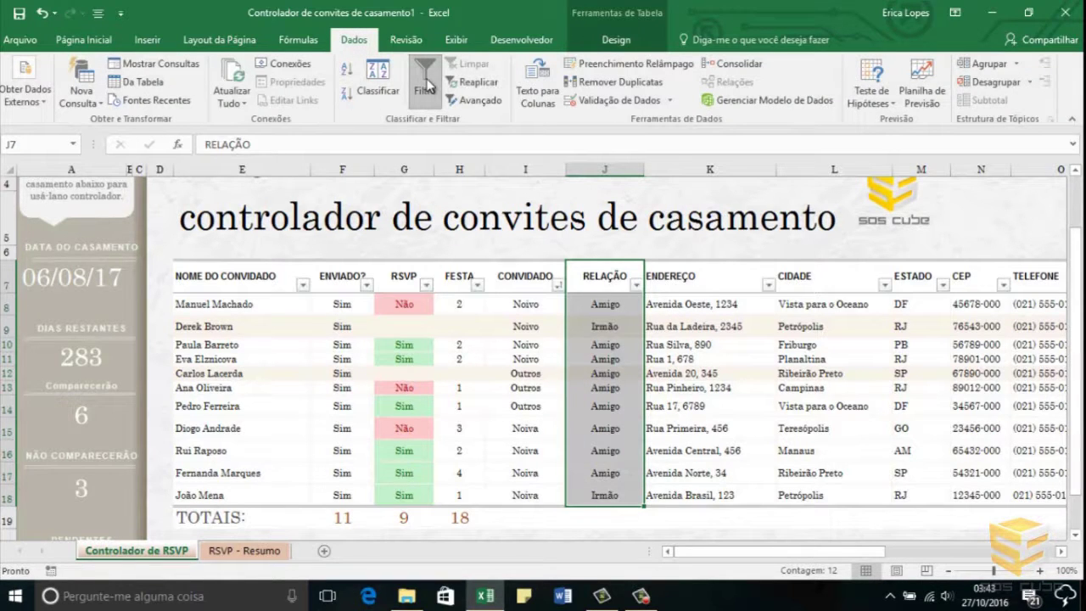
left_click(426, 83)
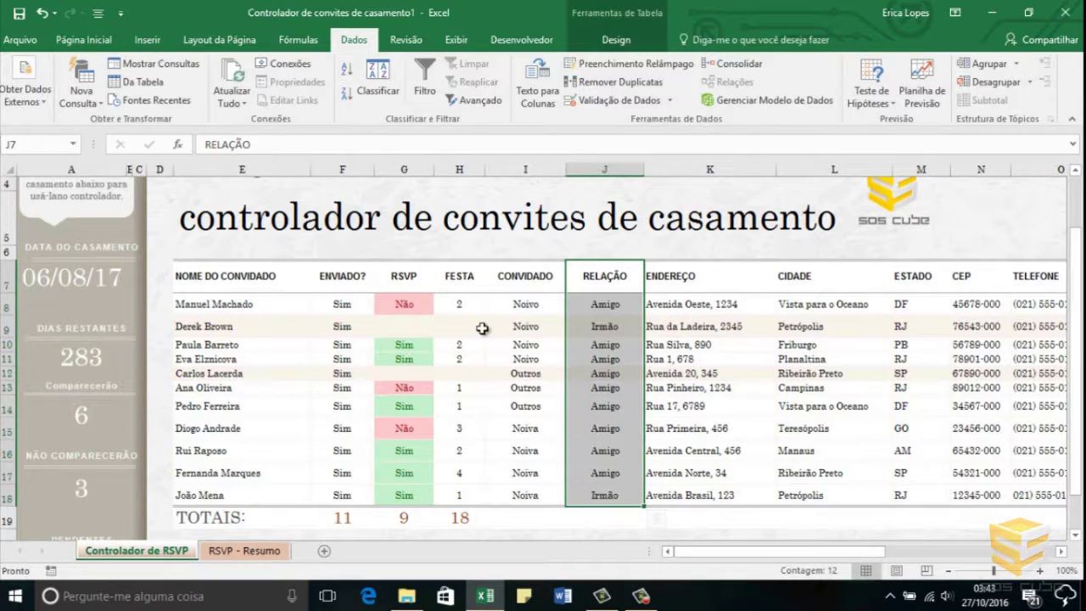
key("ctrl+shift+l")
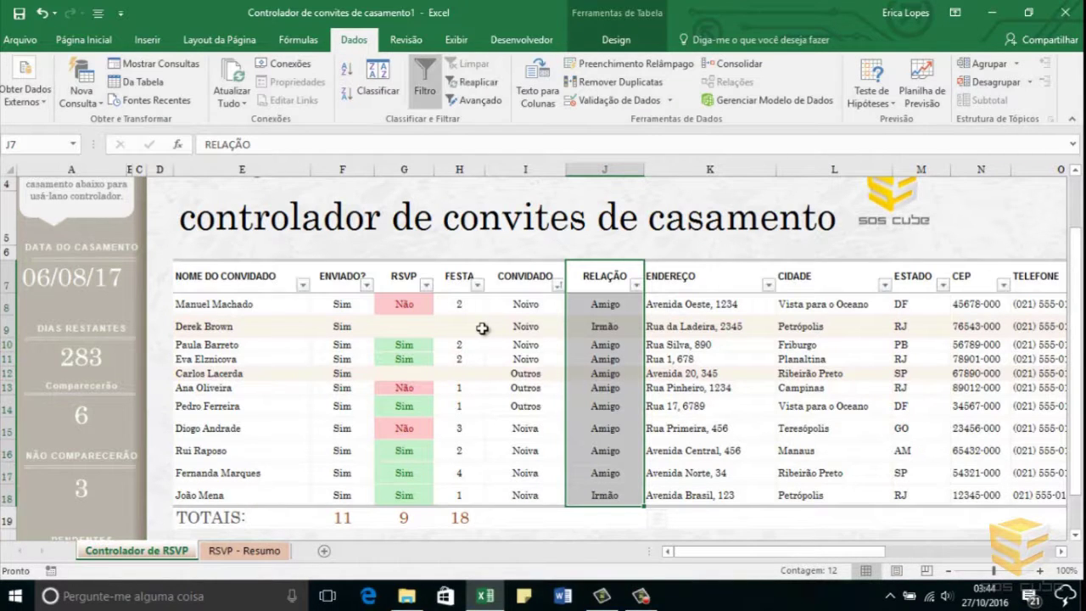
key("ctrl+shift+l")
key("ctrl+shift+l")
key("ctrl+shift+l")
key("ctrl+shift+l")
key("ctrl+shift+l")
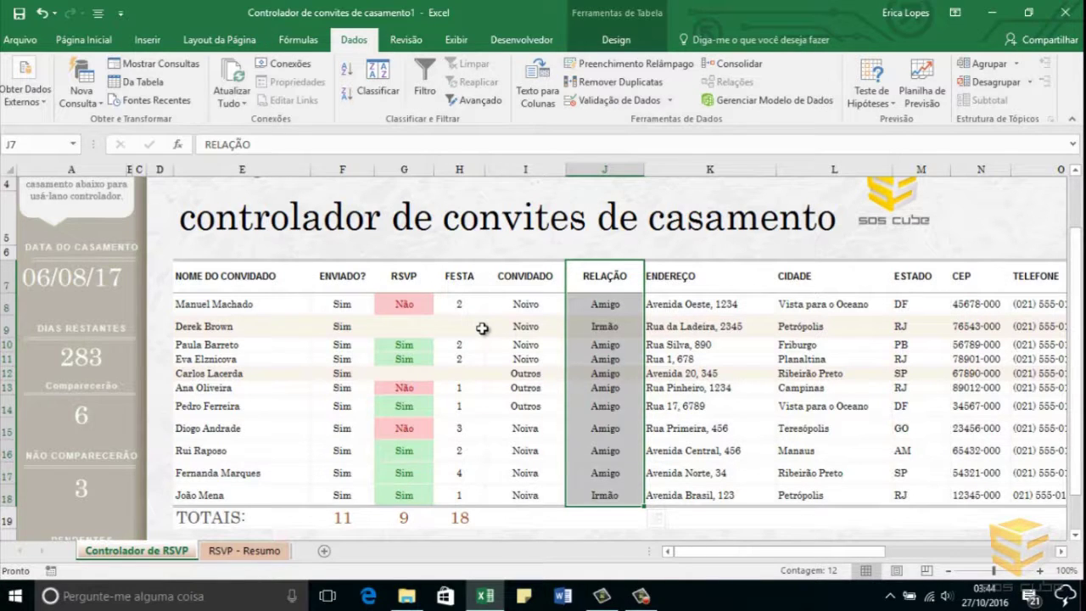
Filter the table by the guest name in E8, then clear that filter
left_click(257, 308)
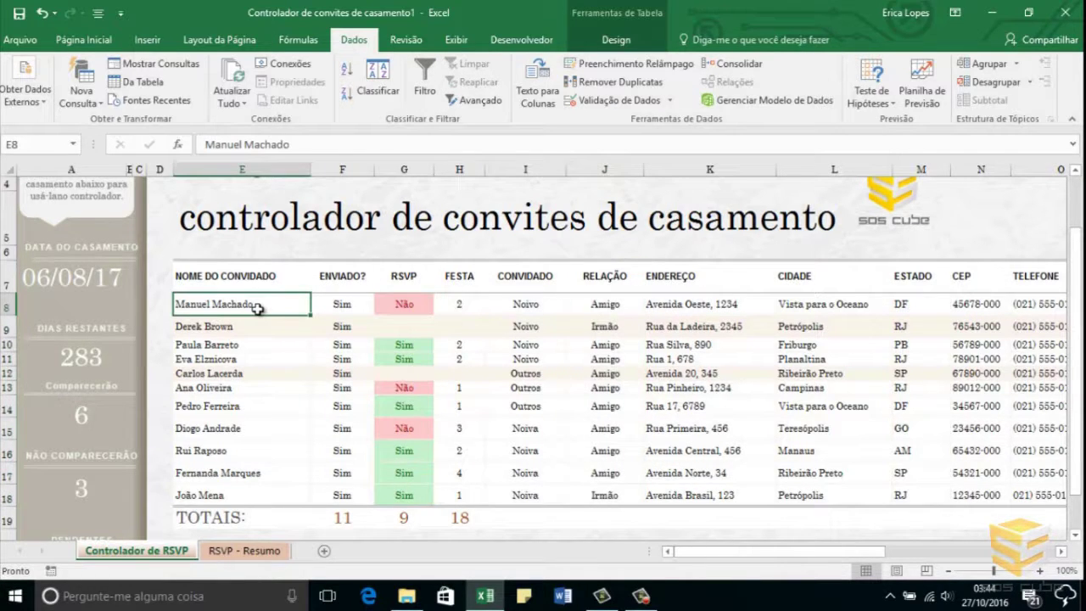
right_click(257, 307)
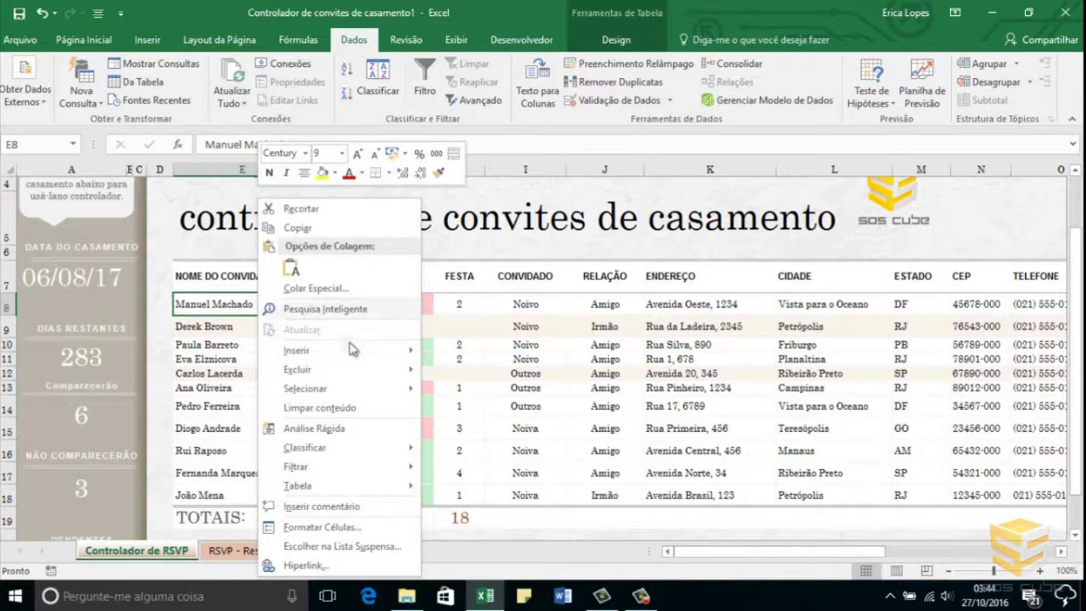
mouse_move(369, 475)
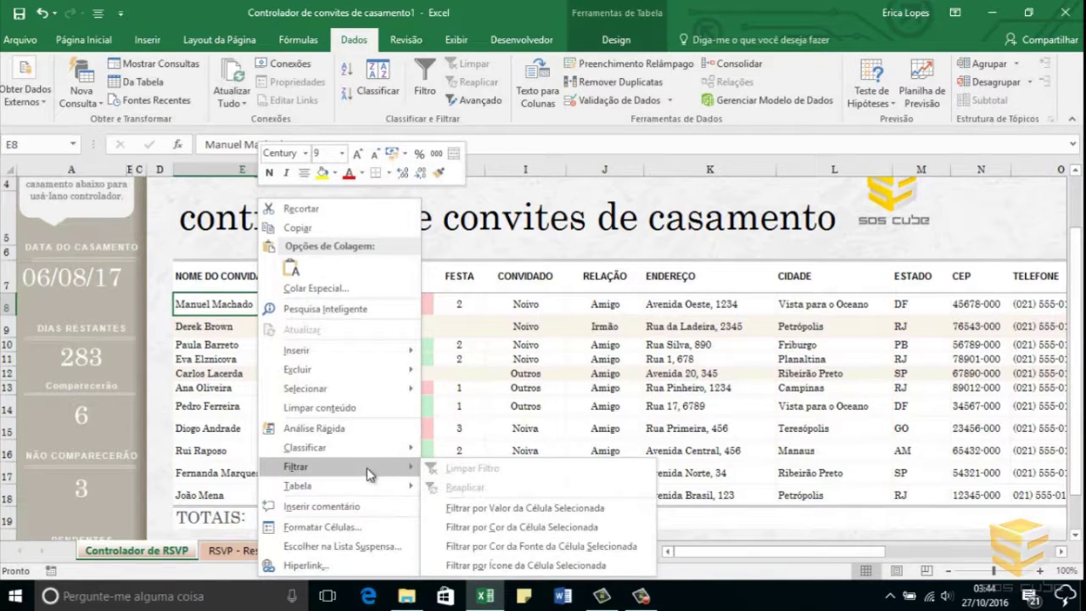
left_click(610, 517)
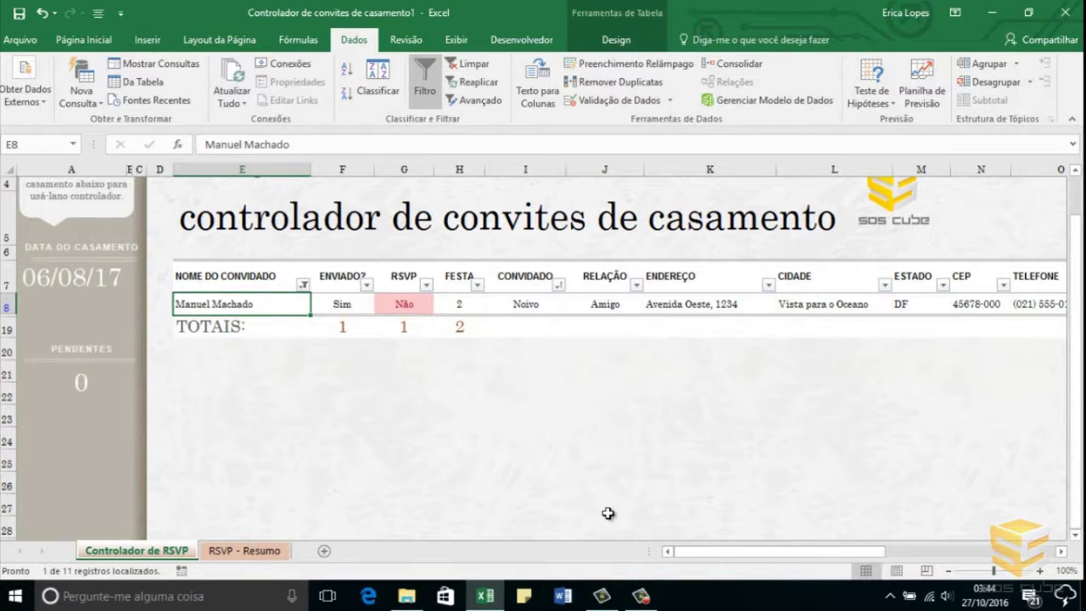
left_click(278, 286)
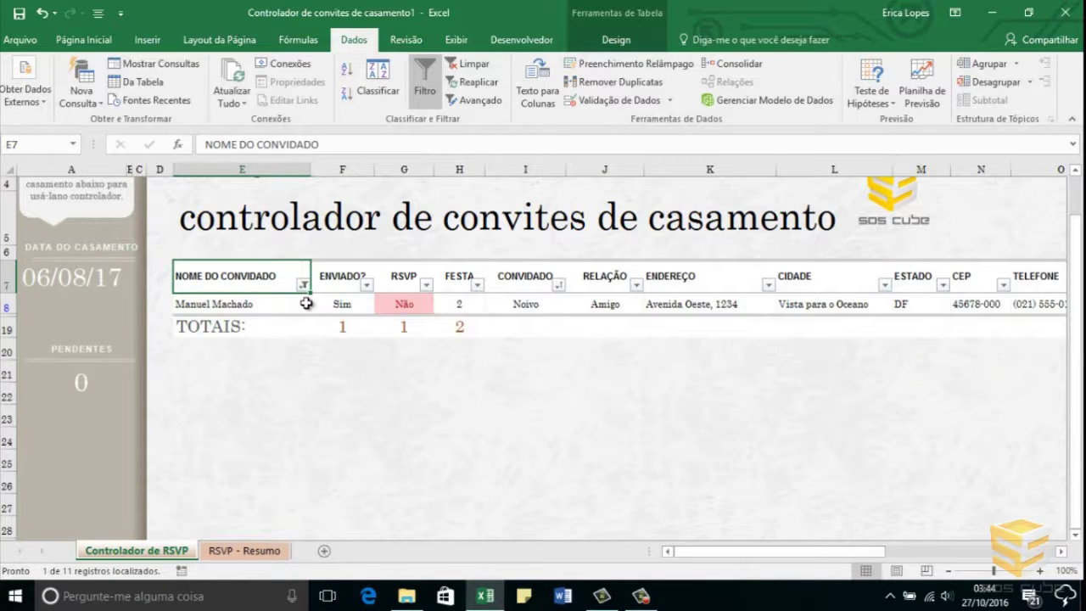
left_click(489, 71)
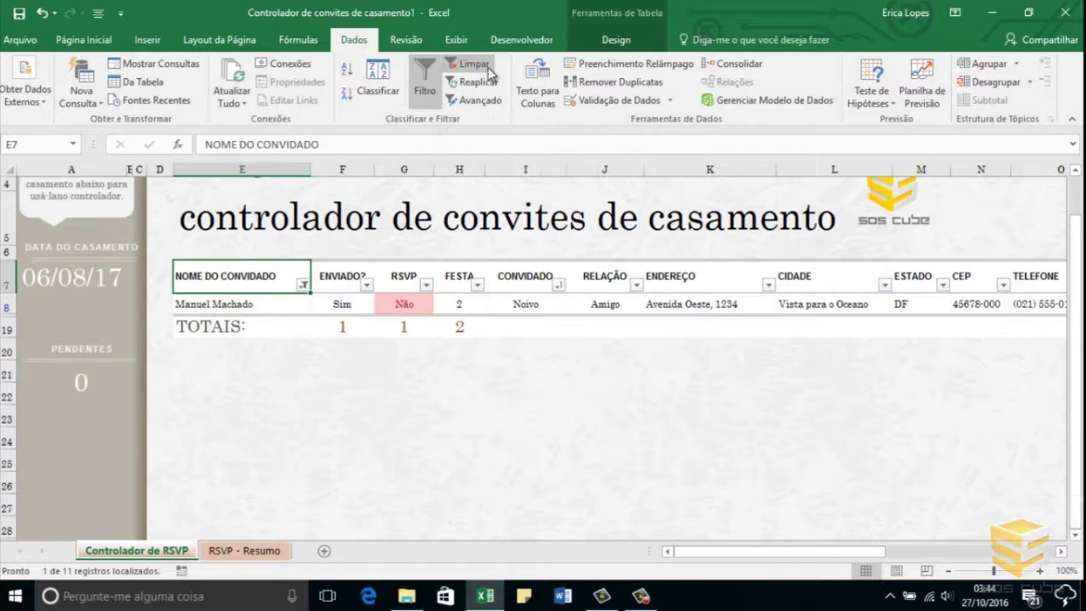
Filter guest names to two 'Contém' conditions joined by Ou, then clear it
left_click(305, 289)
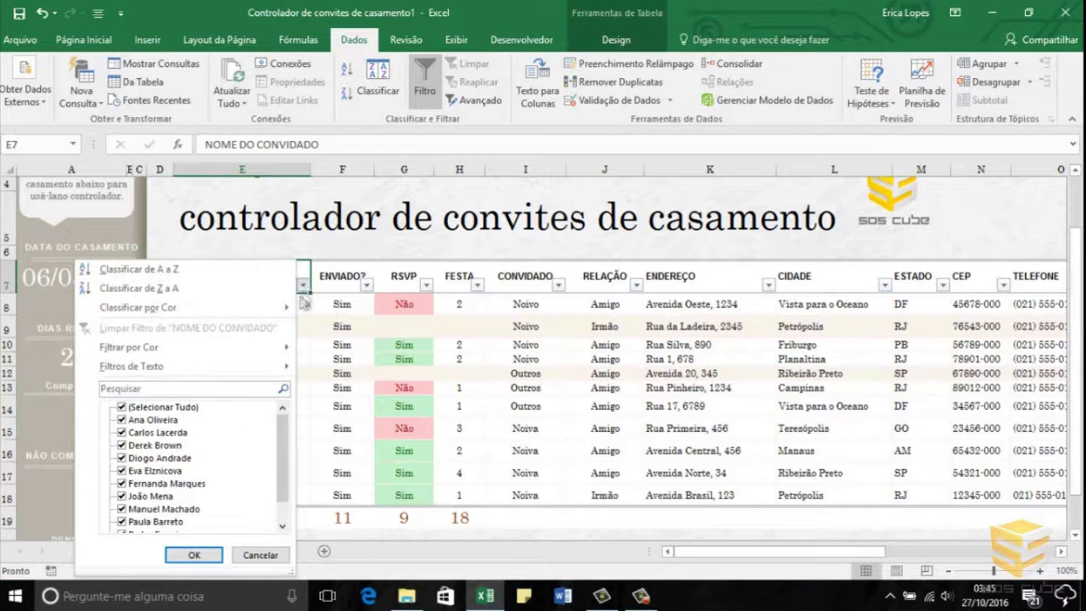
mouse_move(284, 368)
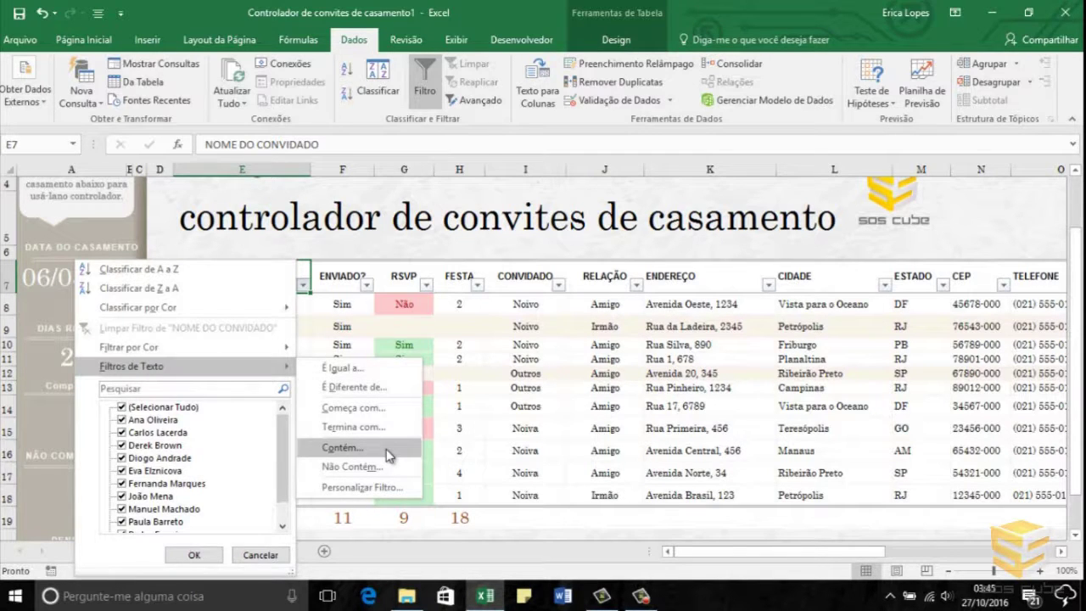
left_click(387, 451)
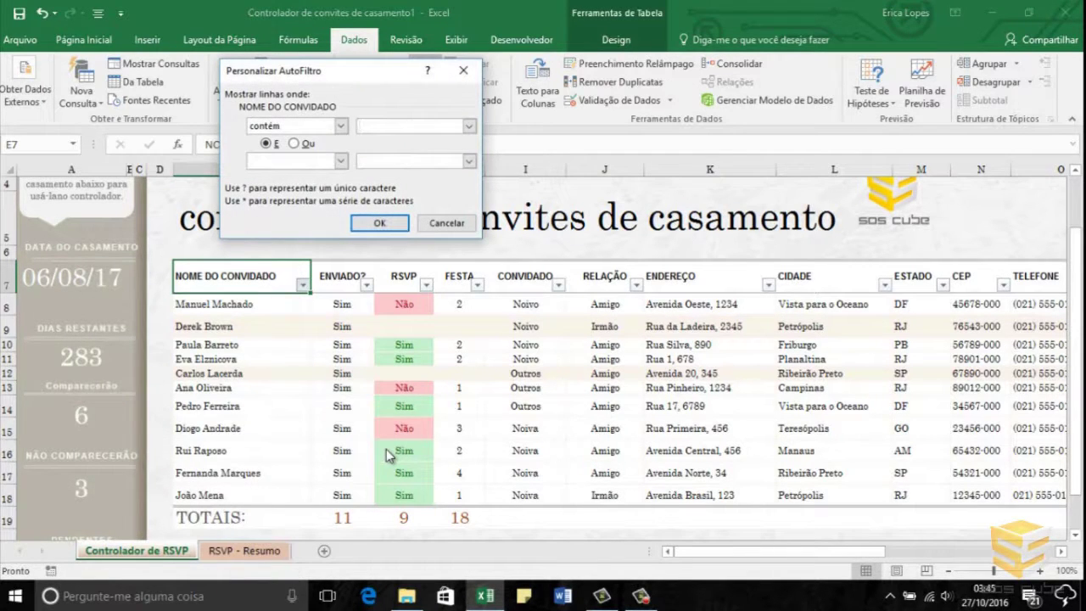
type("Ana")
left_click(293, 144)
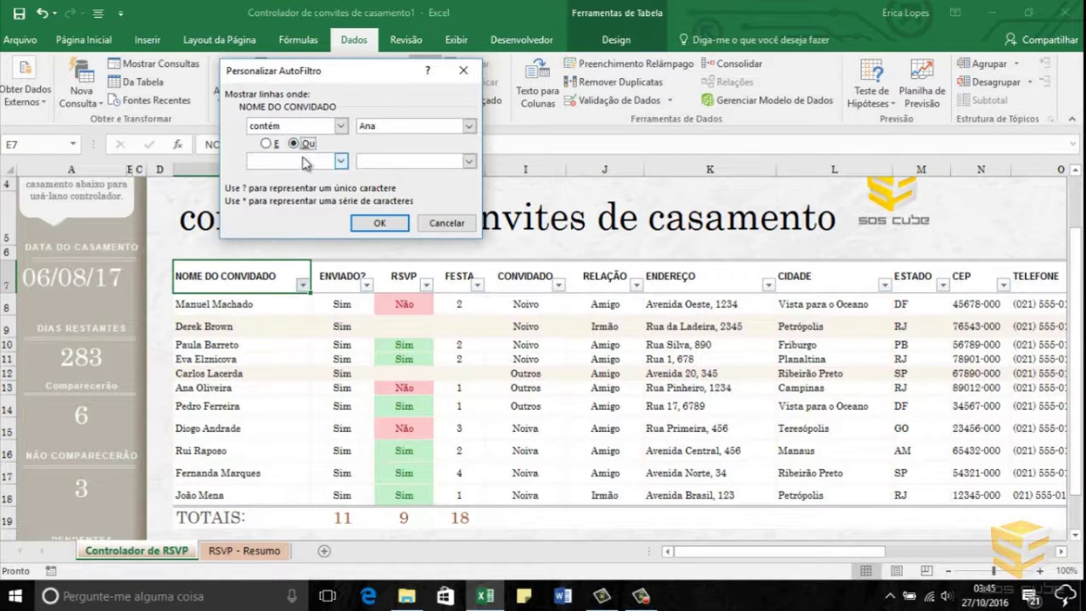
left_click(308, 162)
left_click_drag(340, 190, 346, 215)
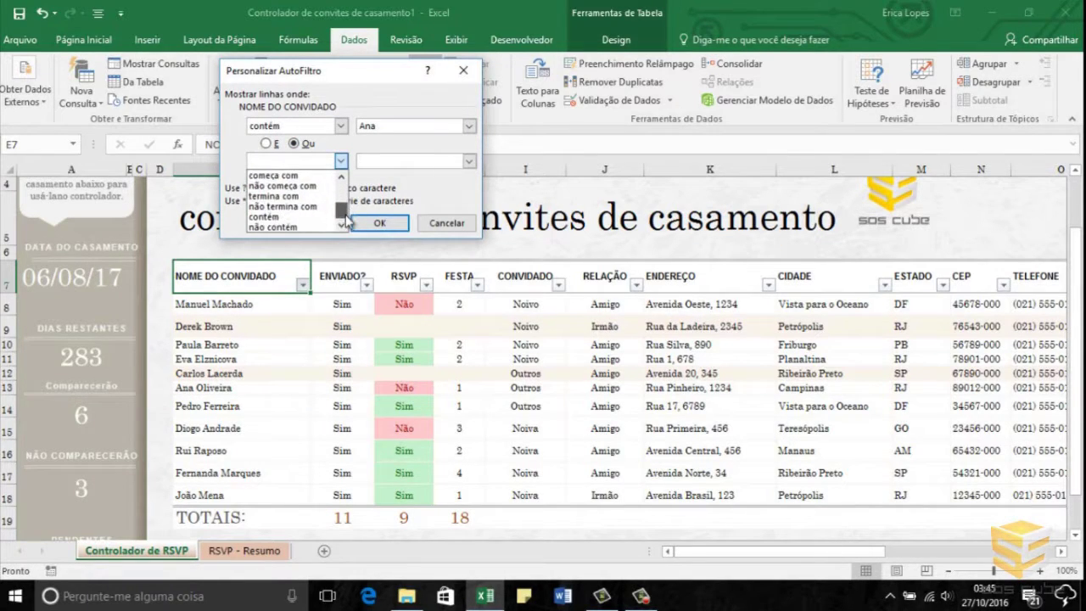
left_click(331, 227)
left_click(373, 162)
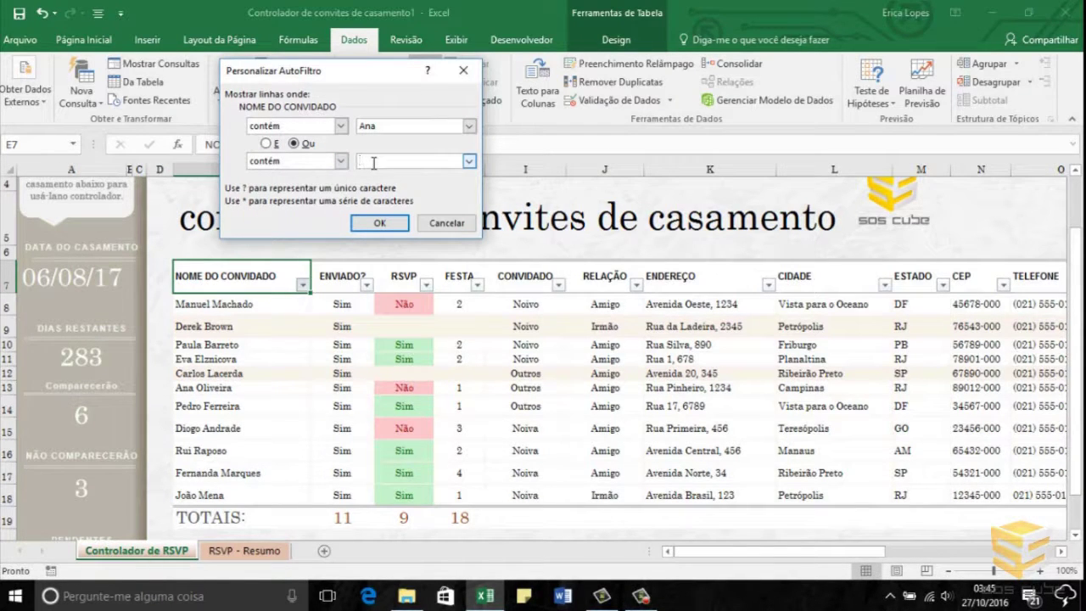
type("Rui")
left_click(387, 223)
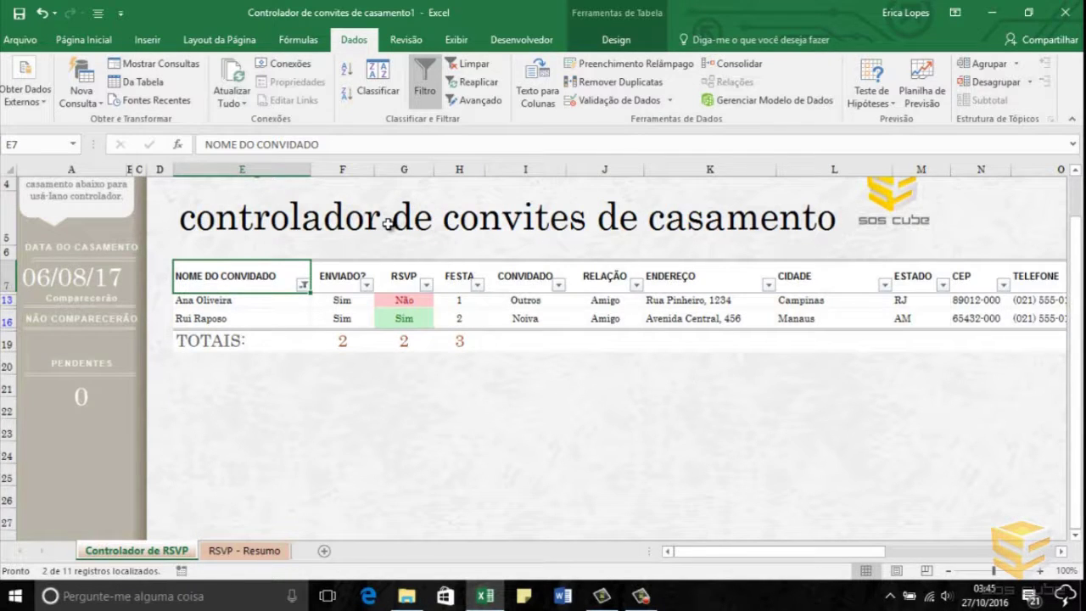
left_click(479, 66)
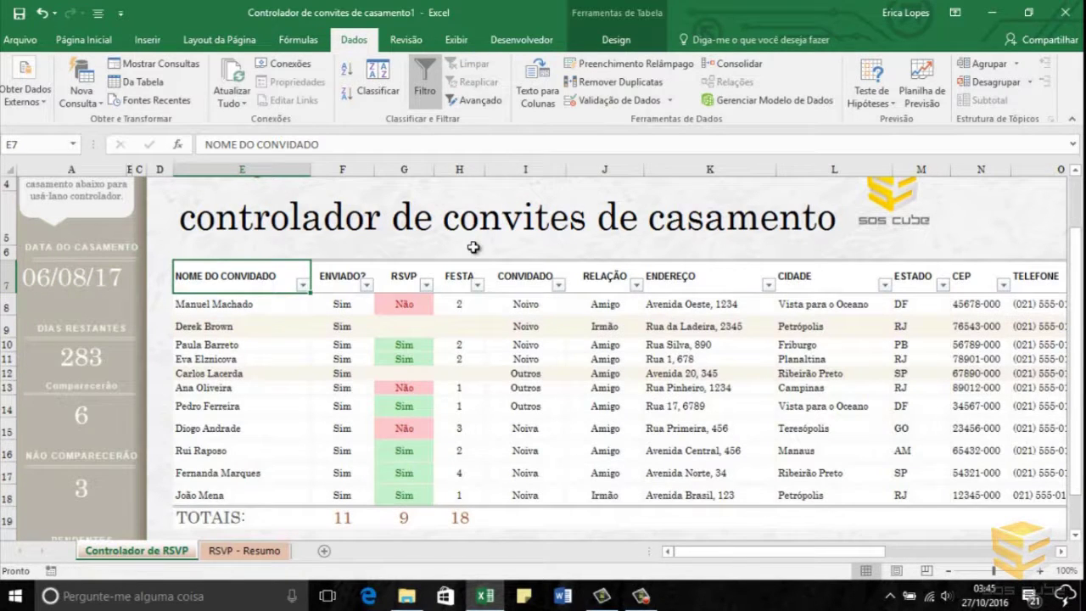
In the guest-name filter list, uncheck all names and clear the name search
left_click(302, 285)
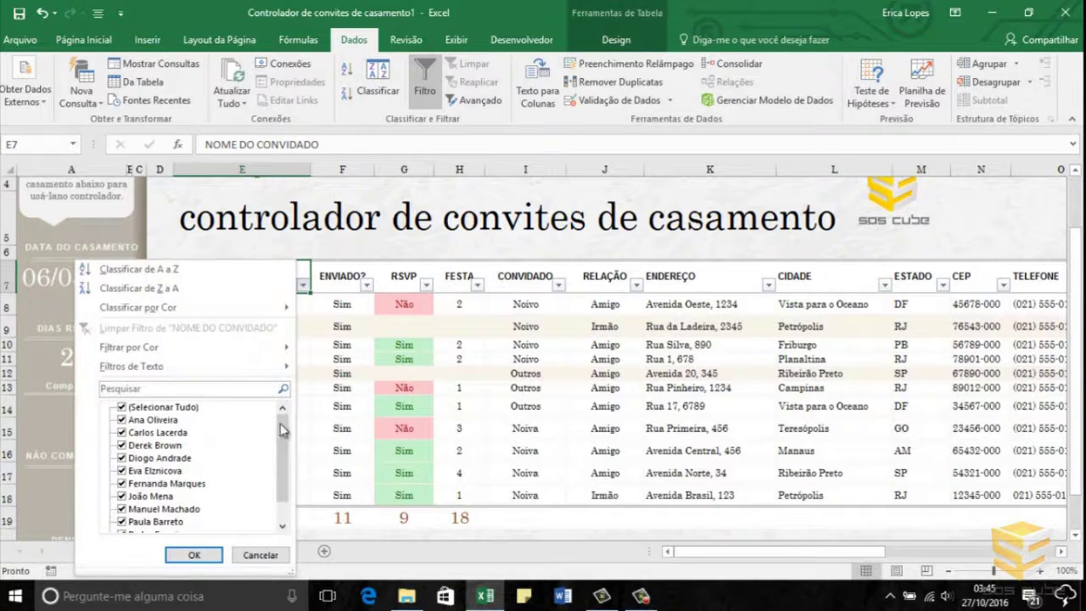
mouse_move(282, 430)
left_mouse_down()
mouse_move(286, 438)
mouse_move(286, 418)
left_mouse_up()
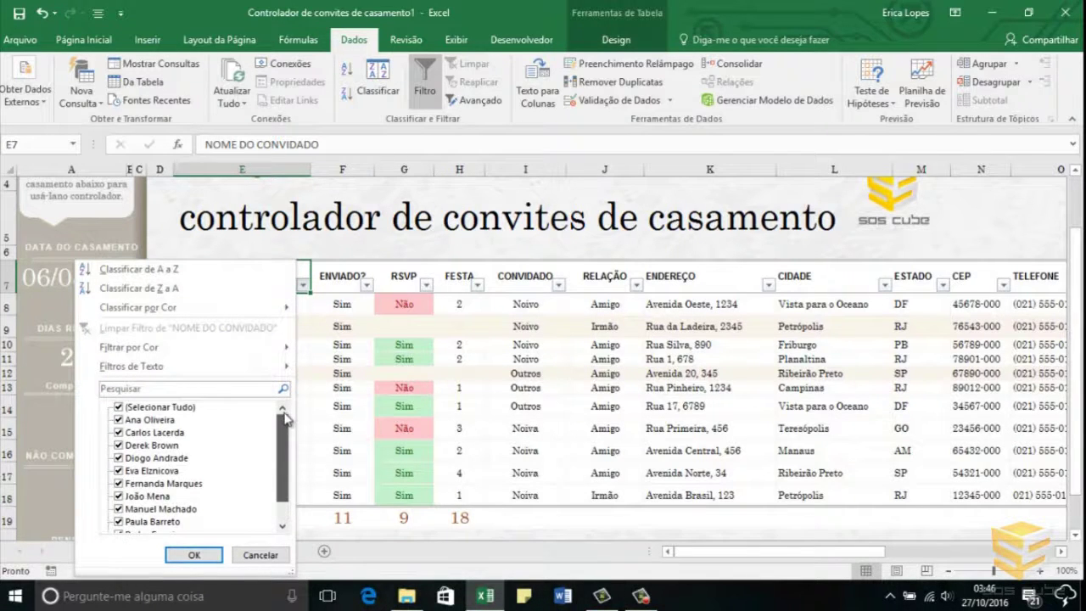
left_click(181, 410)
left_click(180, 410)
left_click(181, 409)
left_click(179, 389)
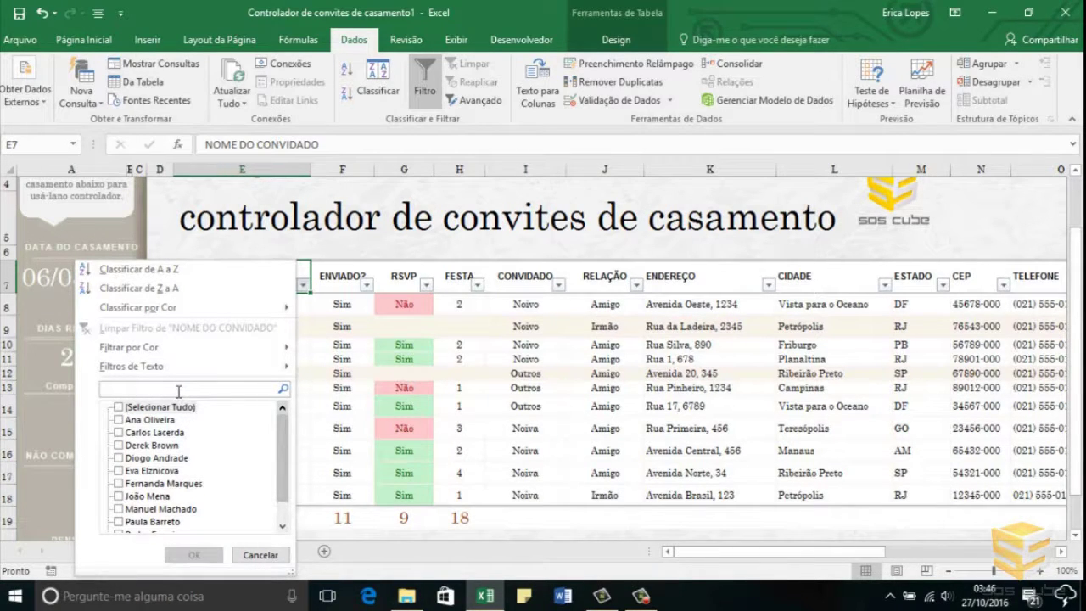
type("ana")
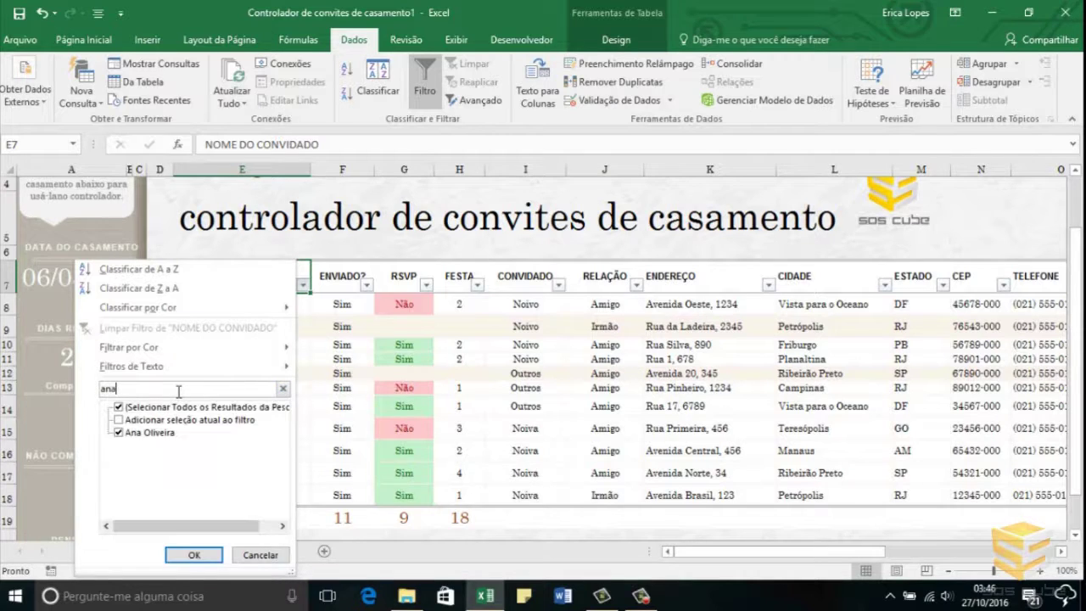
key("BackSpace")
key("BackSpace")
key("BackSpace")
left_click(185, 408)
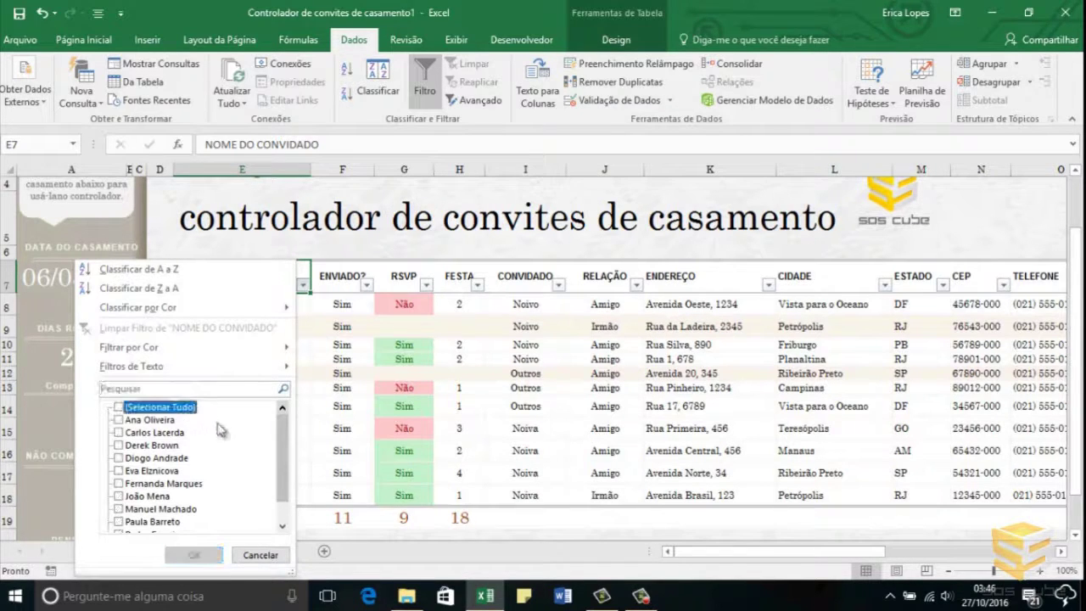
Check three guests to show only their rows, then clear the filter
left_click(179, 445)
left_click_drag(277, 439, 277, 456)
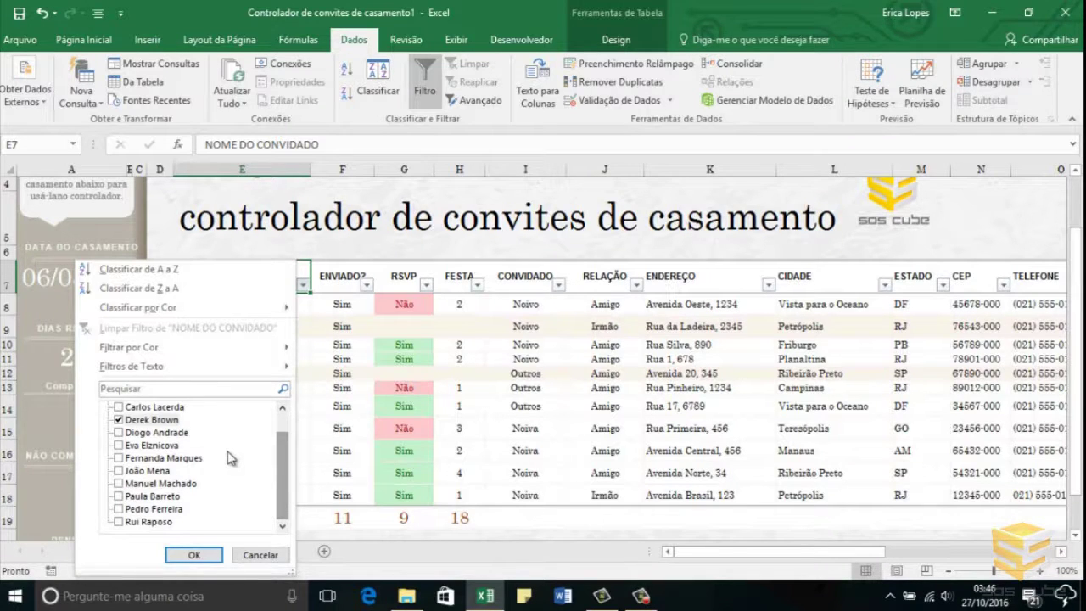
left_click(182, 458)
left_click(166, 509)
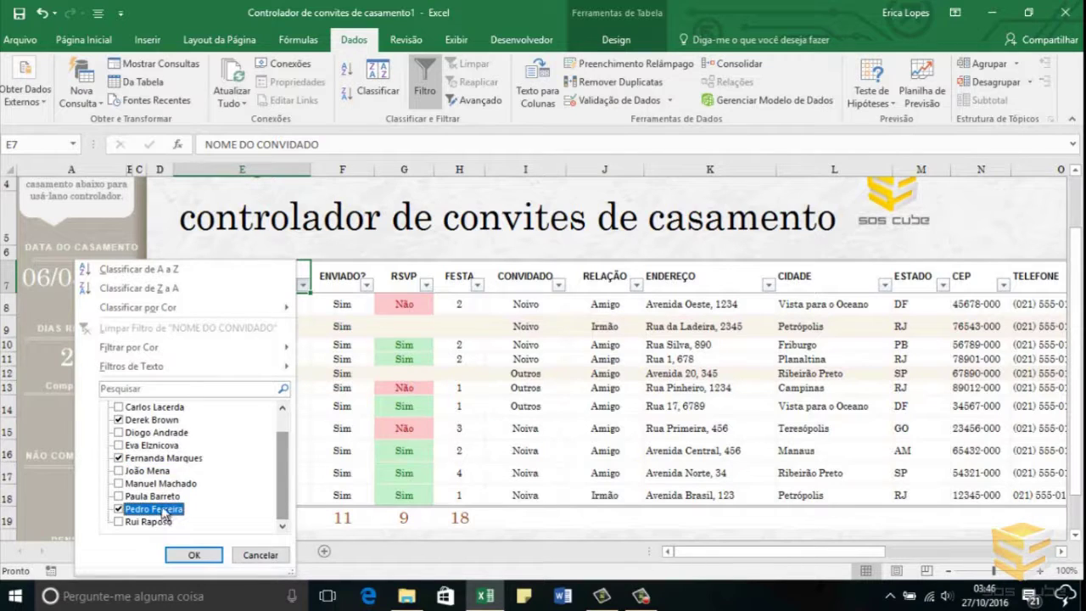
left_click(194, 554)
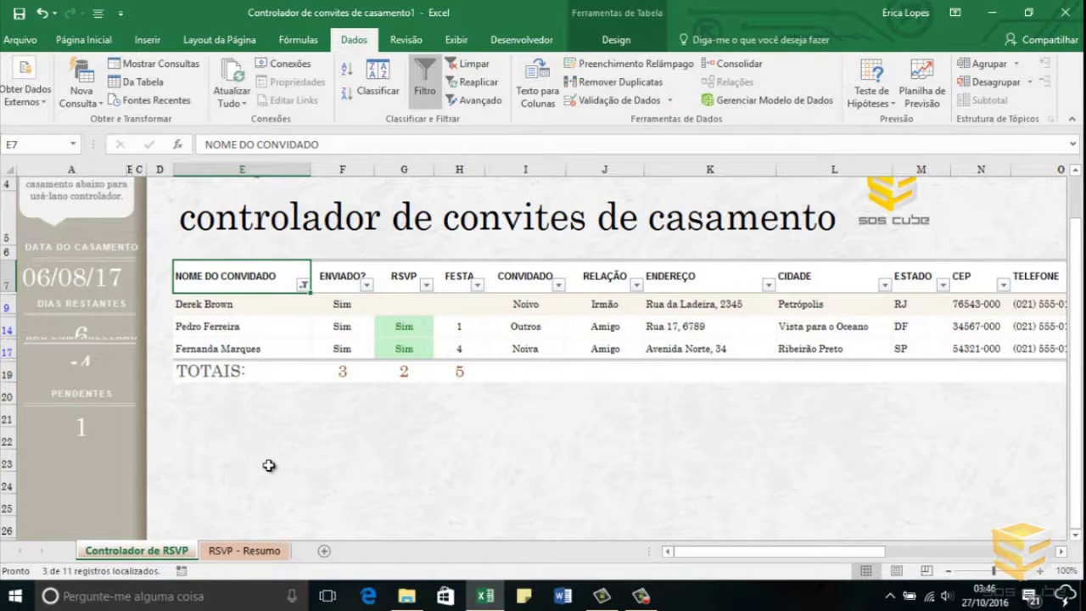
left_click(488, 67)
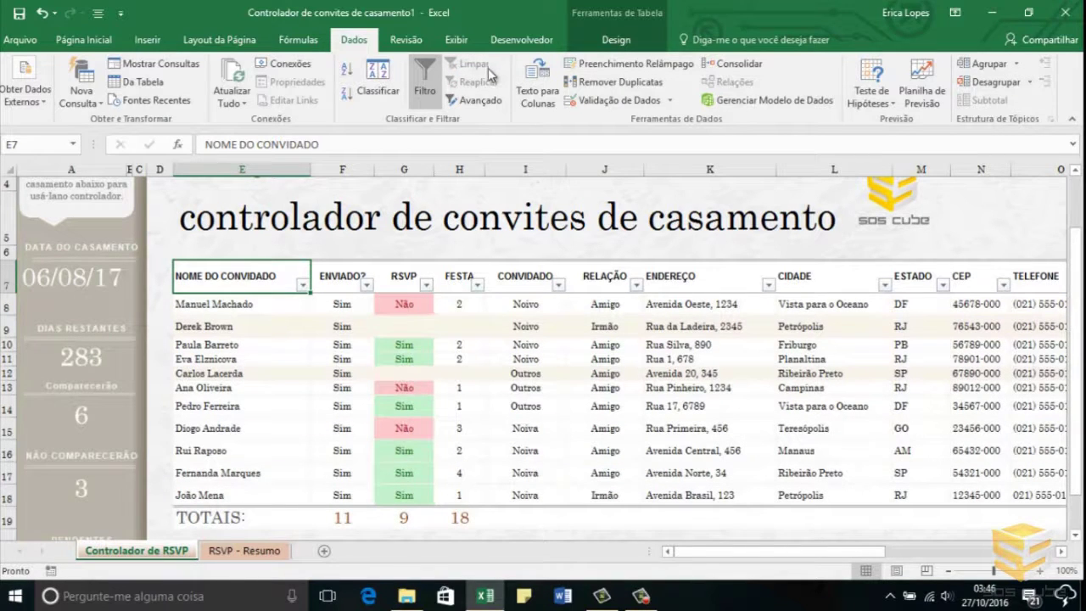
Apply a custom FESTA number filter 'é menor do que' 4
left_click(479, 285)
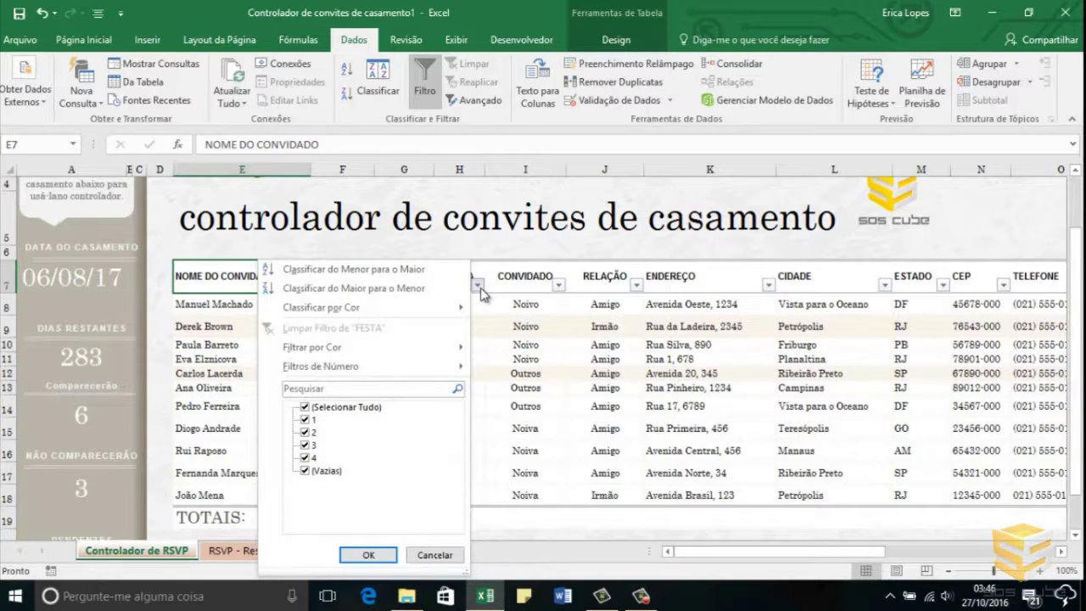
mouse_move(442, 370)
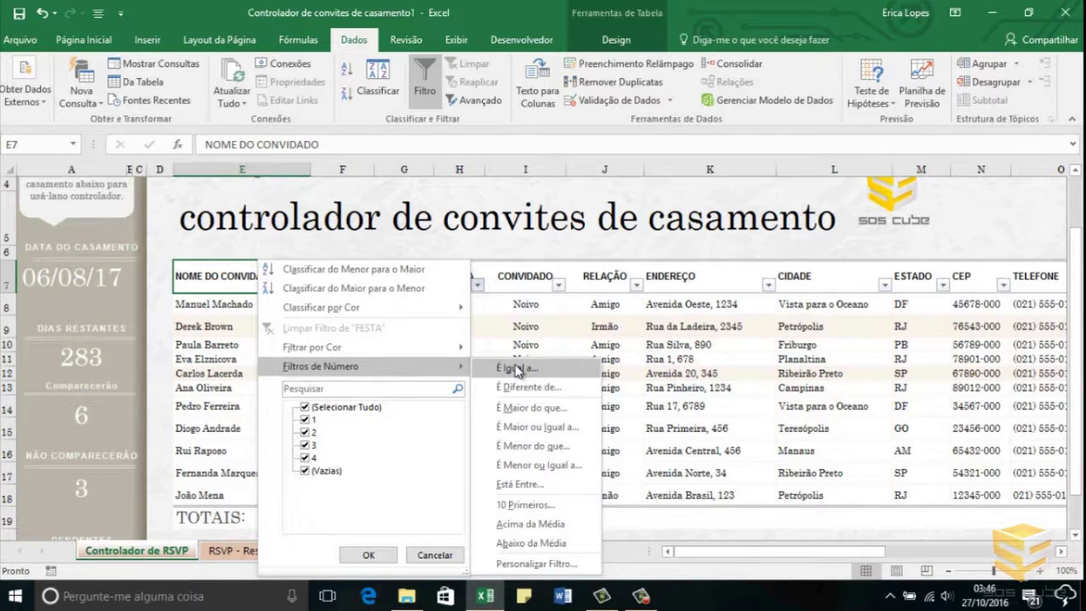
left_click(550, 458)
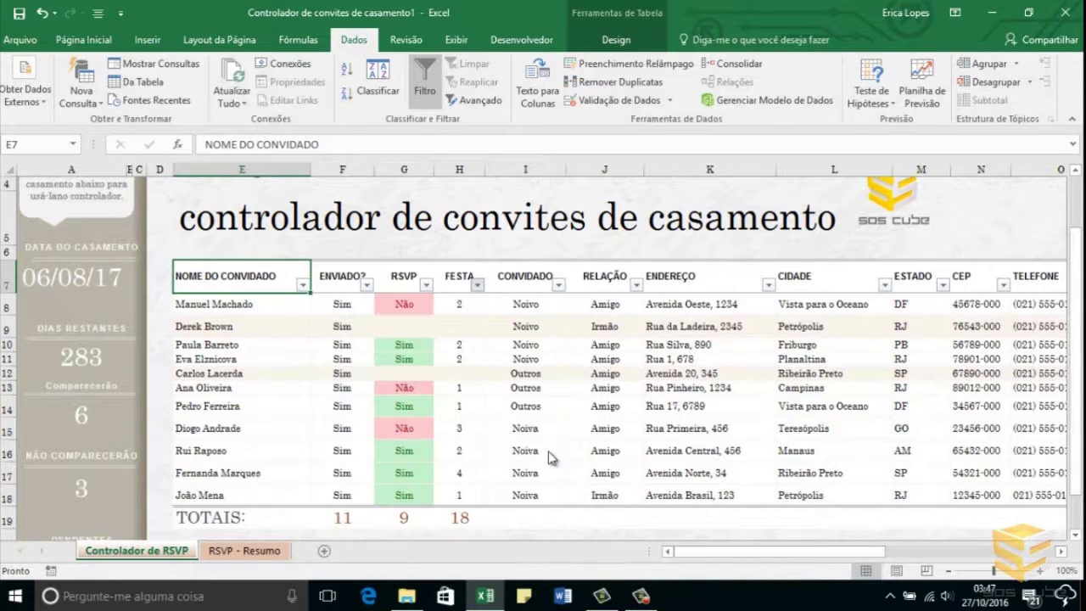
type("4")
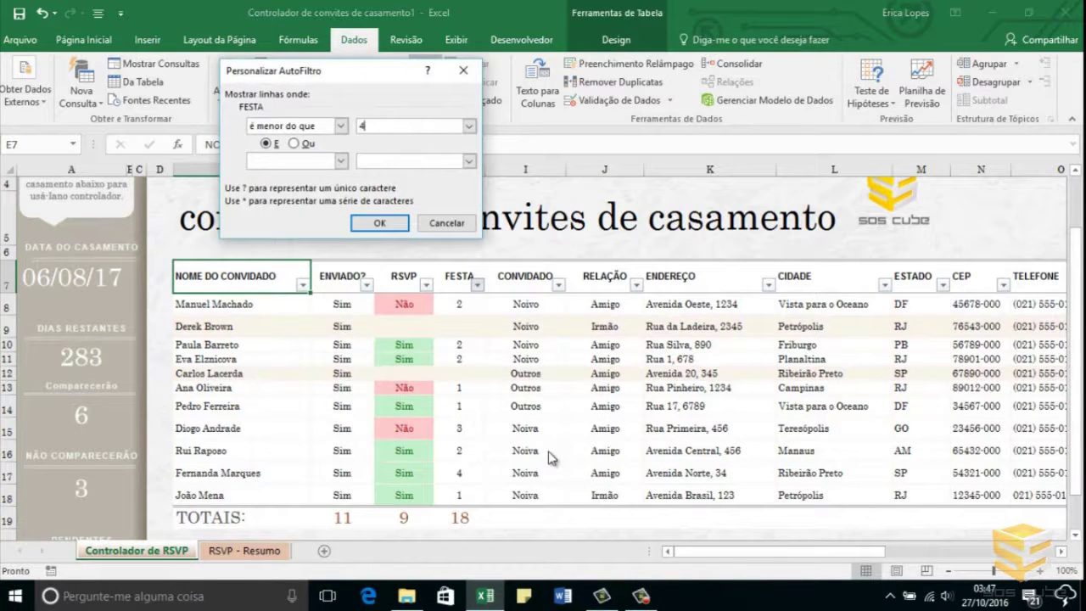
left_click(381, 222)
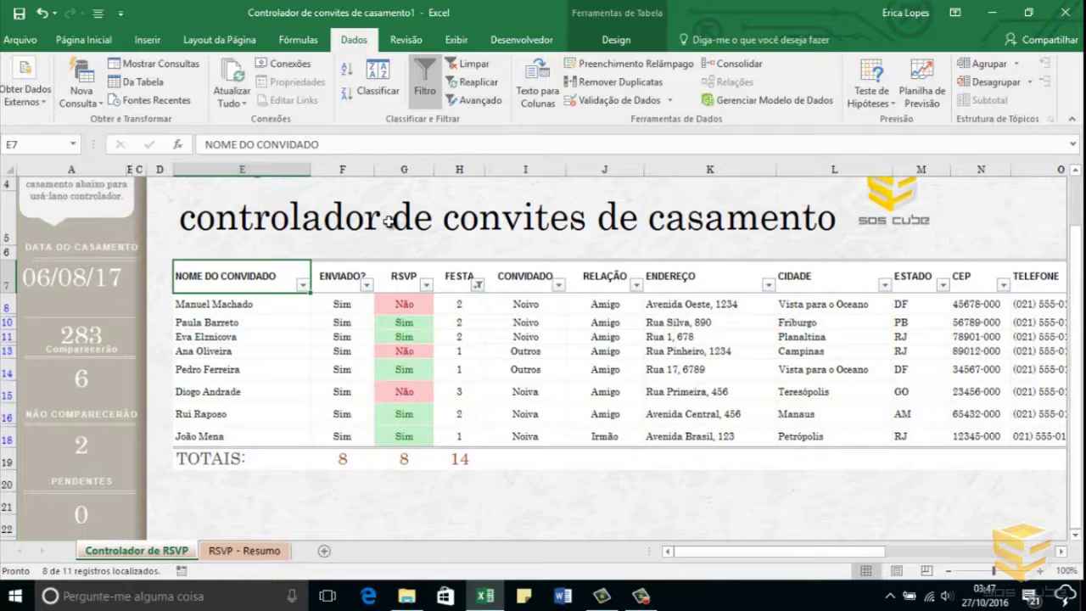
Filter the ESTADO column to RJ only
left_click(943, 289)
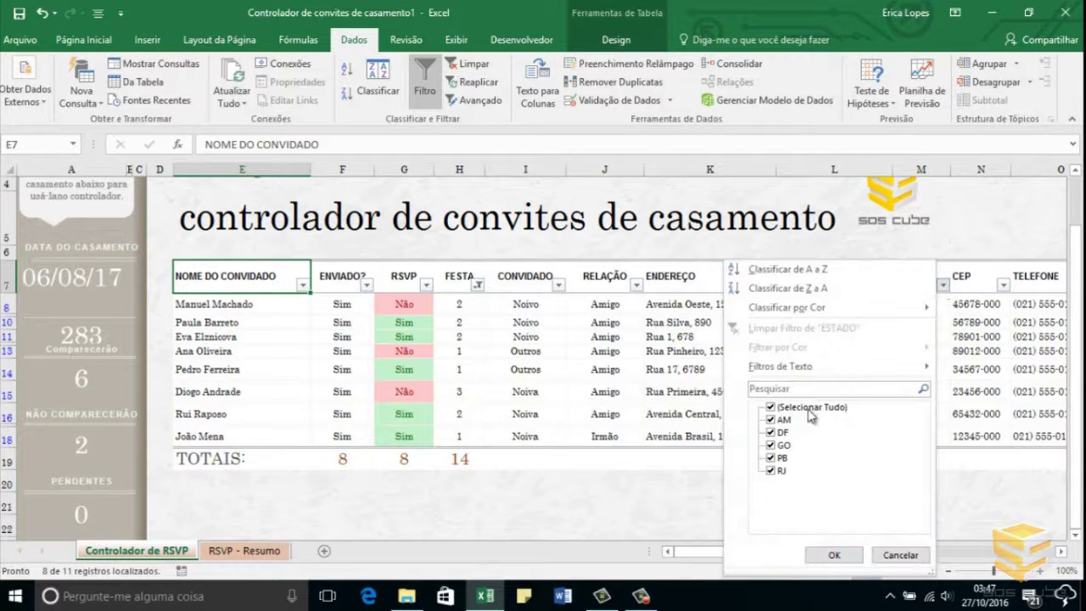
left_click(806, 408)
left_click(781, 471)
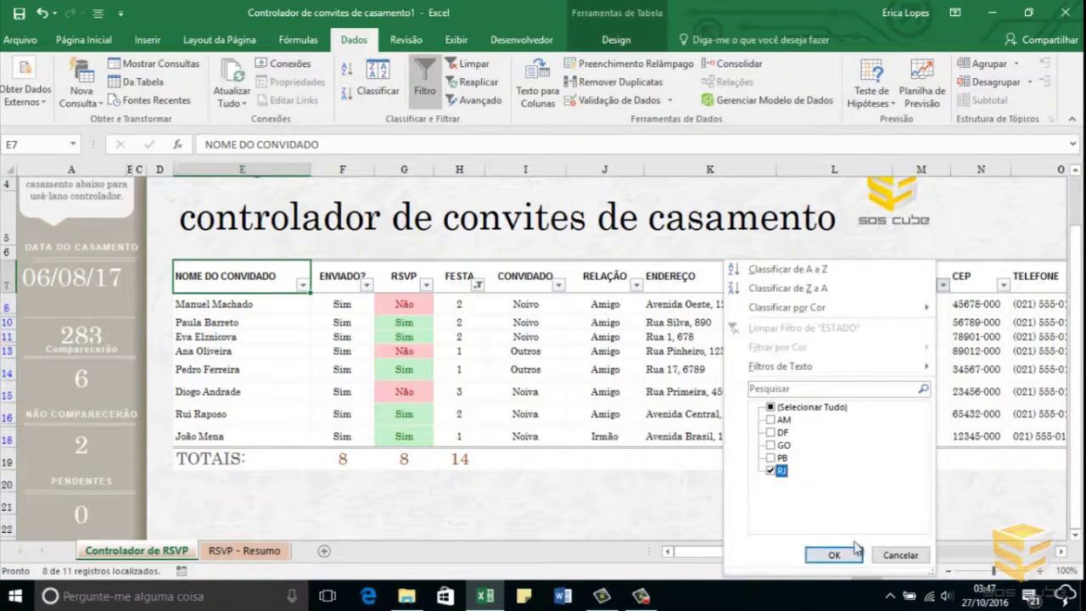
left_click(834, 554)
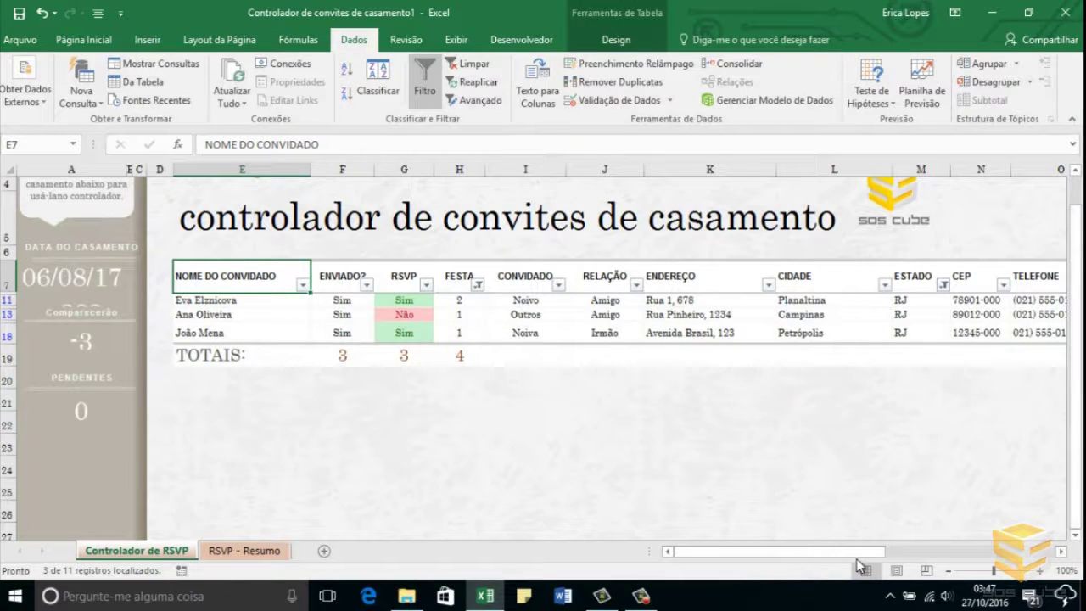
Filter the RELAÇÃO column to Amigo only
left_click(635, 285)
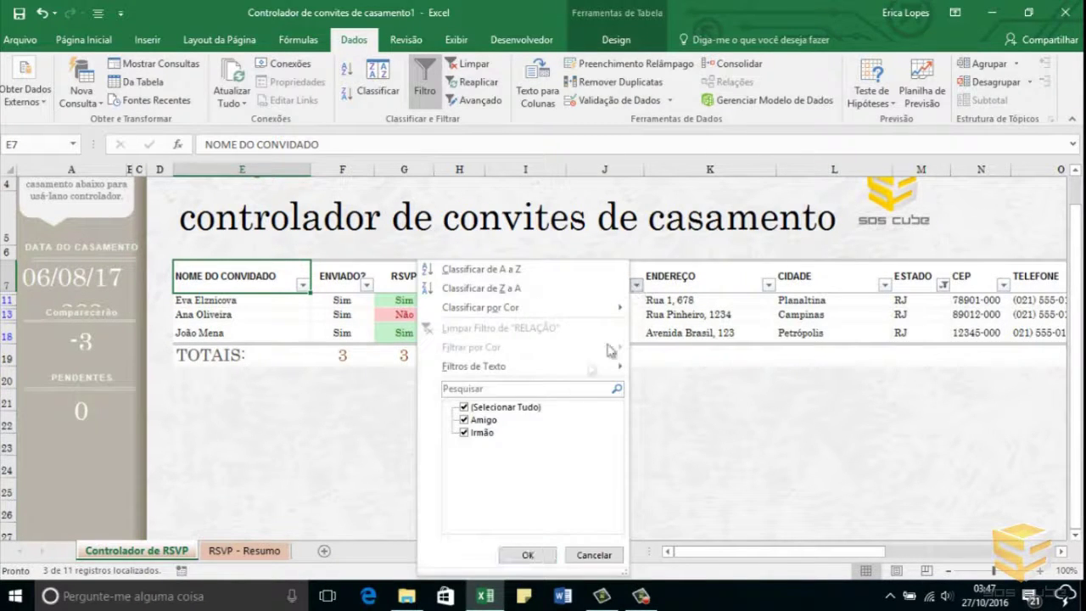
left_click(505, 408)
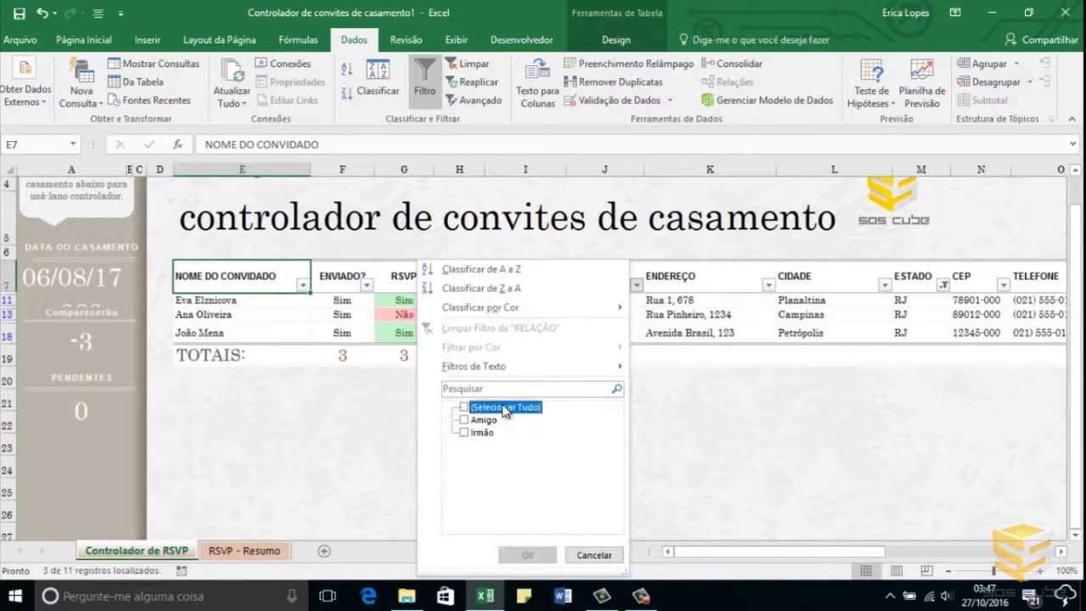
left_click(494, 421)
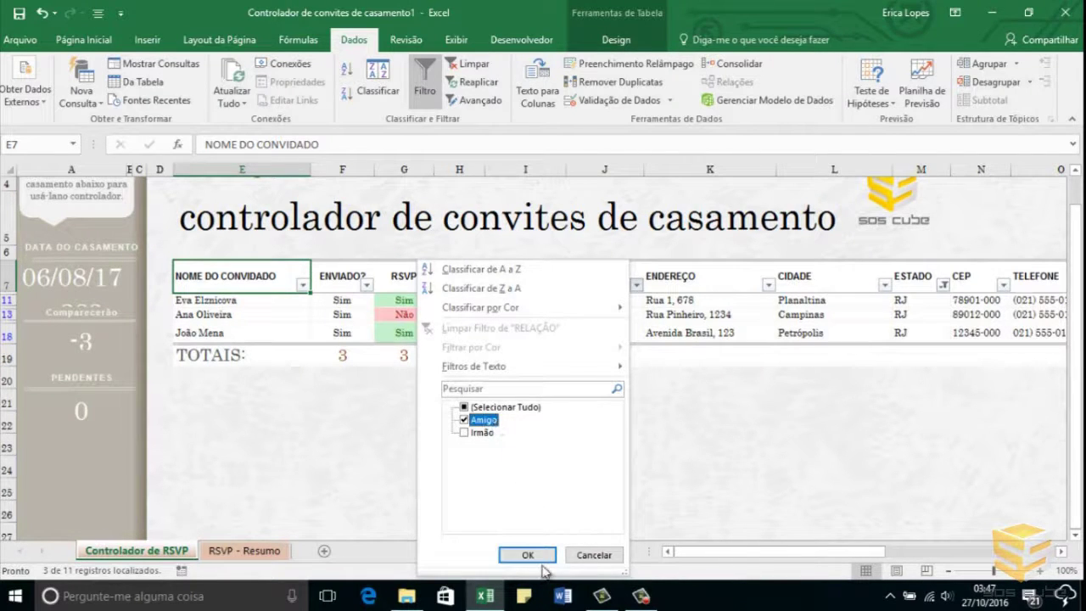
left_click(527, 555)
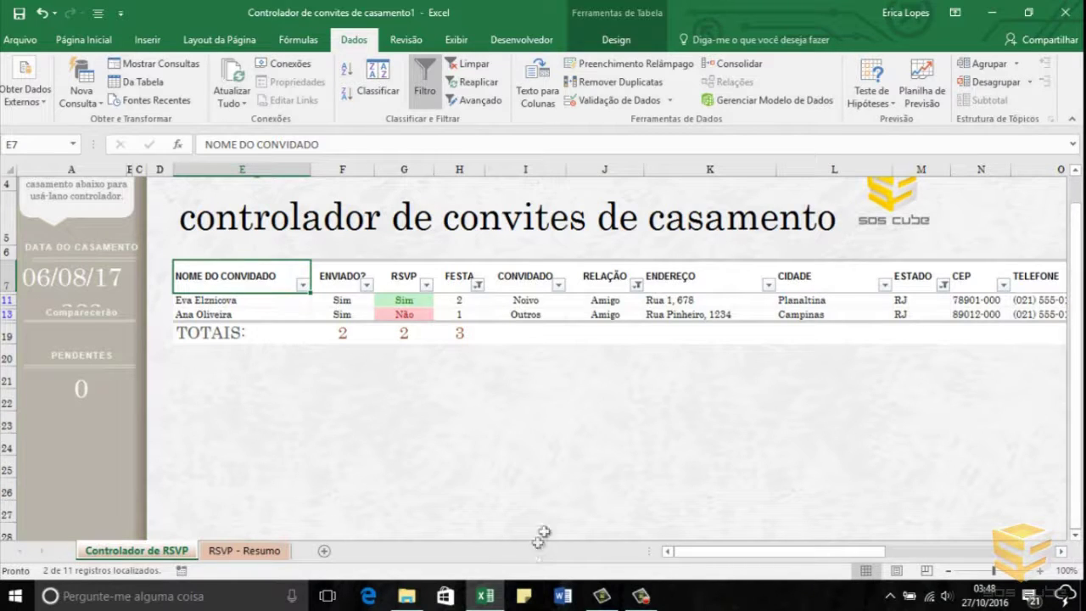
Clear the RELAÇÃO filter and all remaining filters, then switch off AutoFilter
left_click(636, 287)
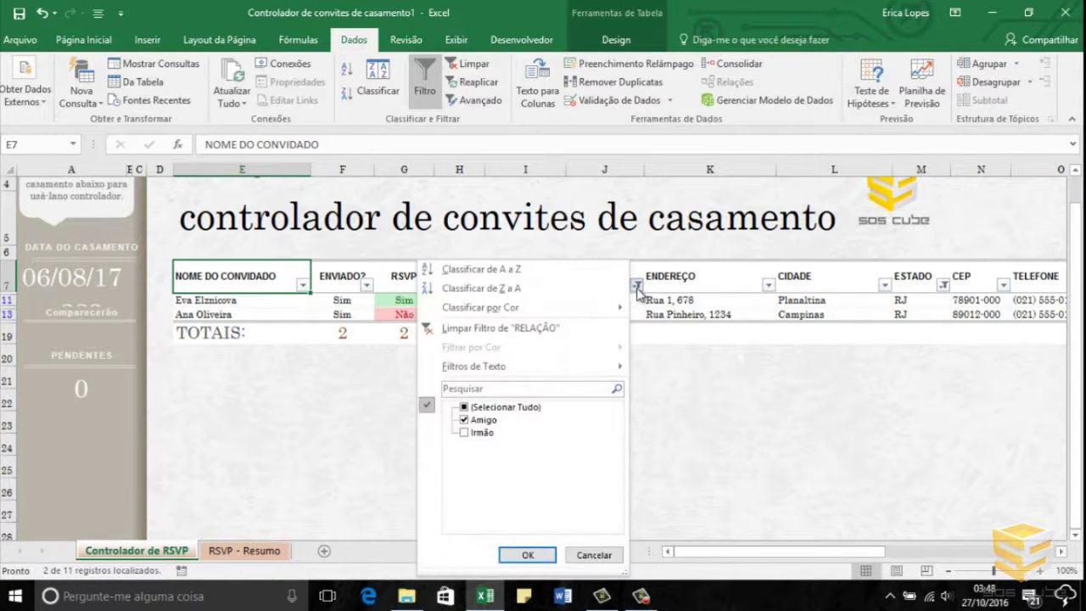
left_click(613, 332)
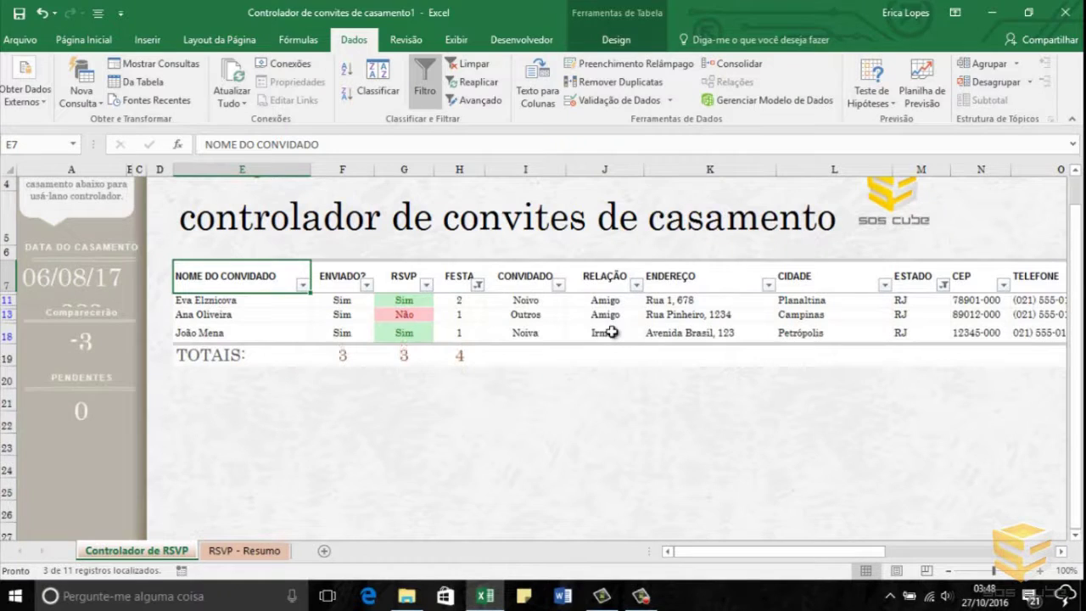
left_click(477, 73)
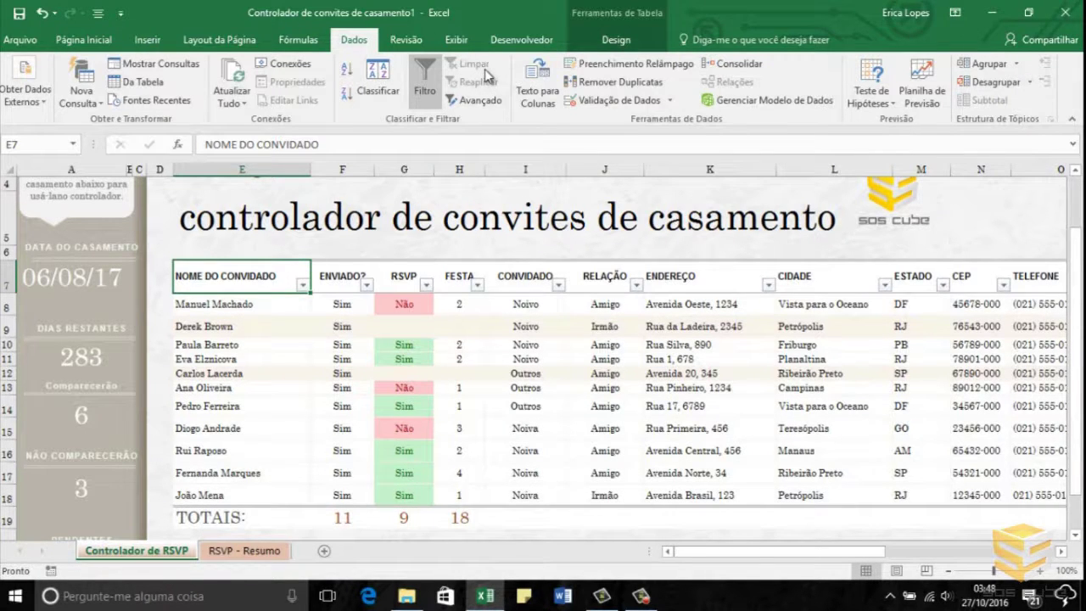
left_click(432, 92)
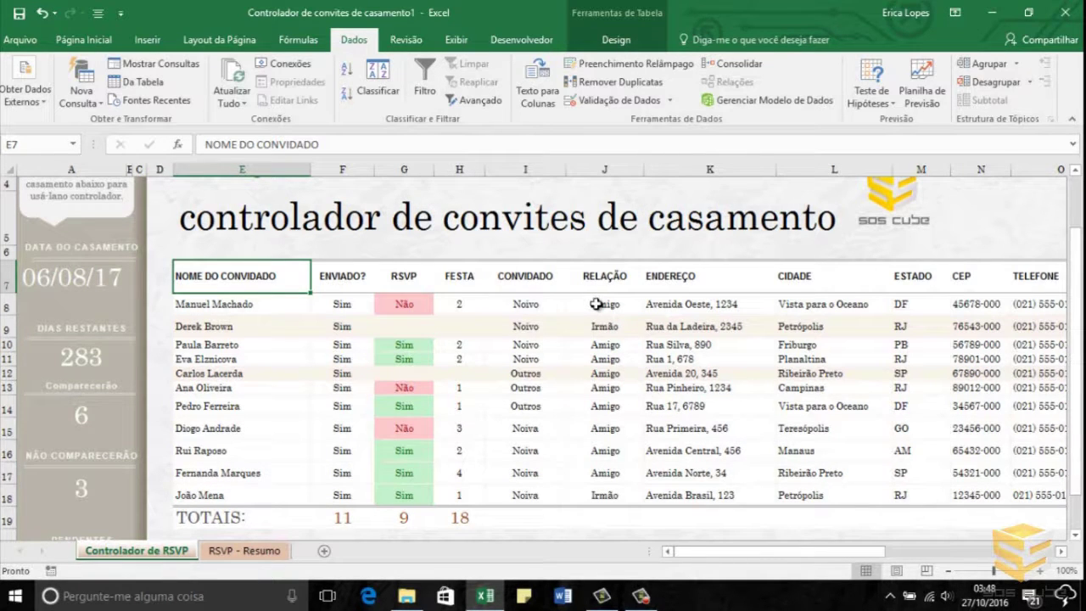
key("ctrl+shift+l")
key("ctrl+shift+l")
key("ctrl+shift+l")
key("ctrl+shift+l")
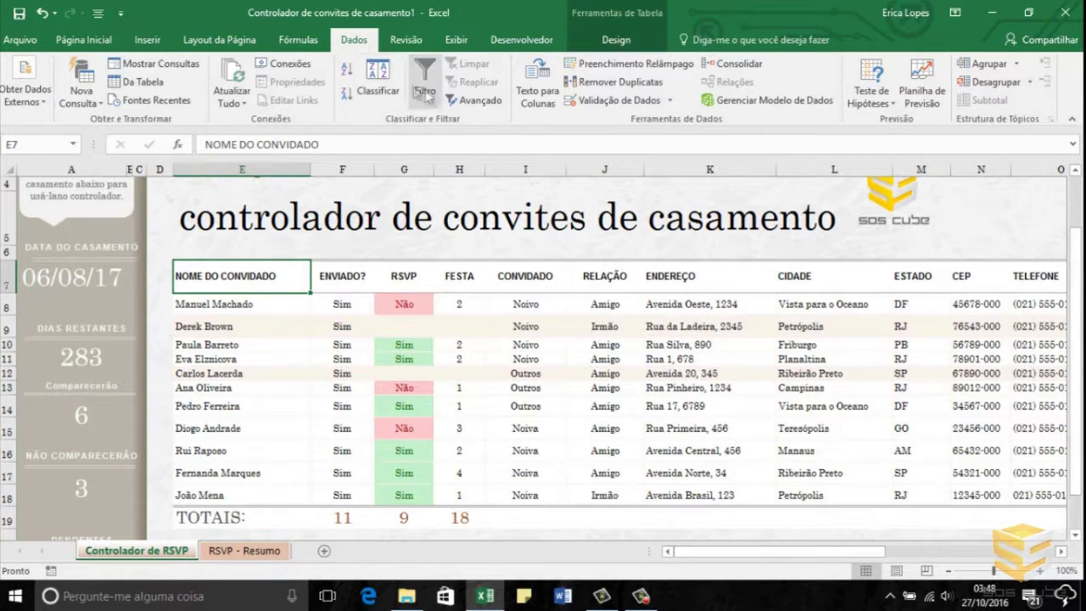
left_click(490, 107)
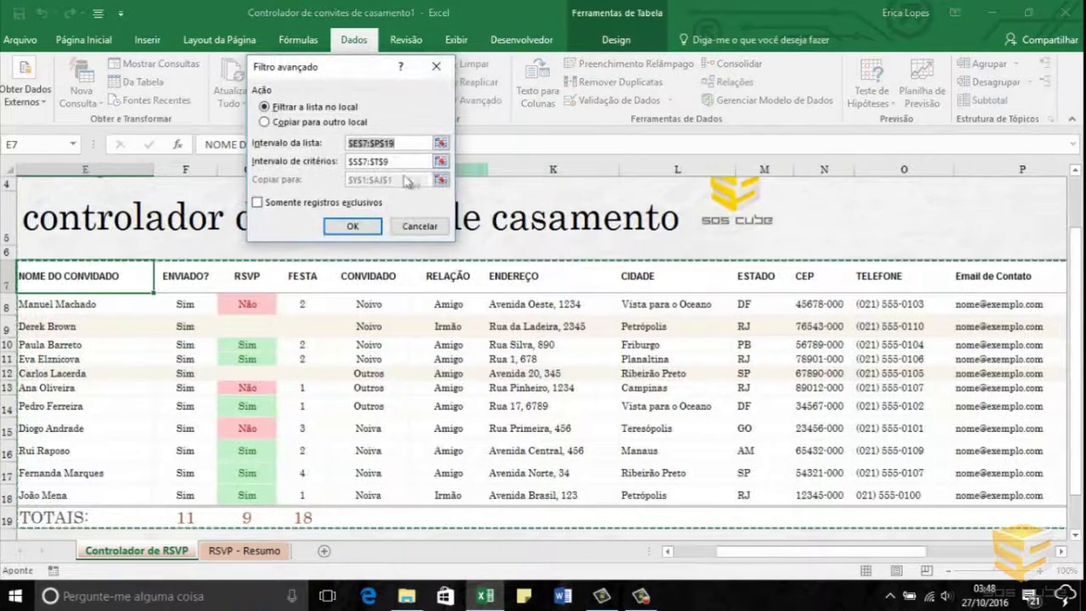
Empty the criteria range and list range fields in the Filtro avançado dialog
left_click(391, 161)
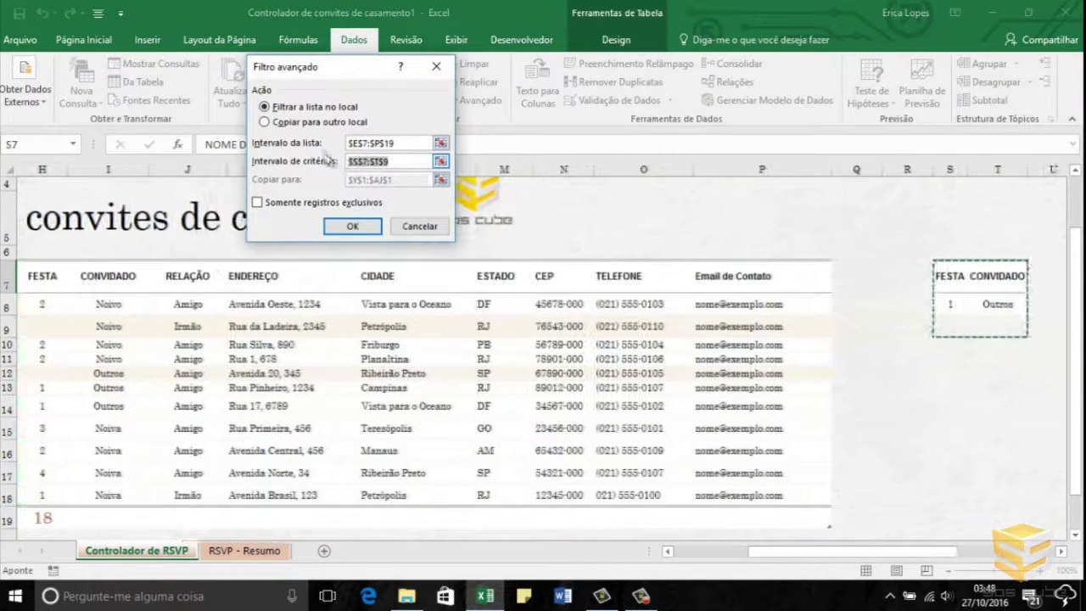
key("BackSpace")
left_click(393, 289)
left_click(382, 326)
left_click_drag(867, 551, 812, 557)
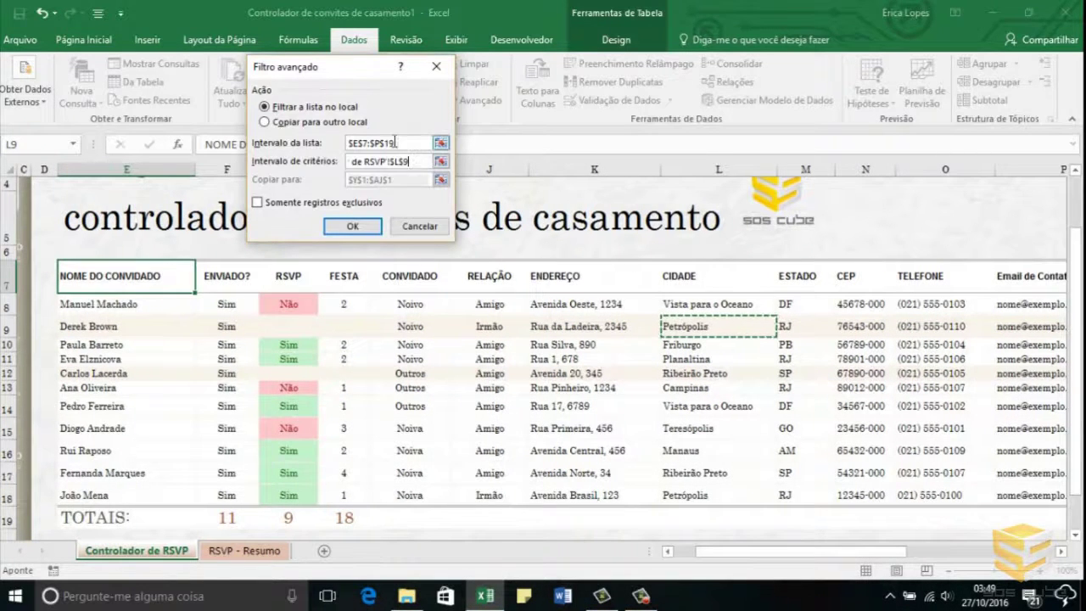
key("Delete")
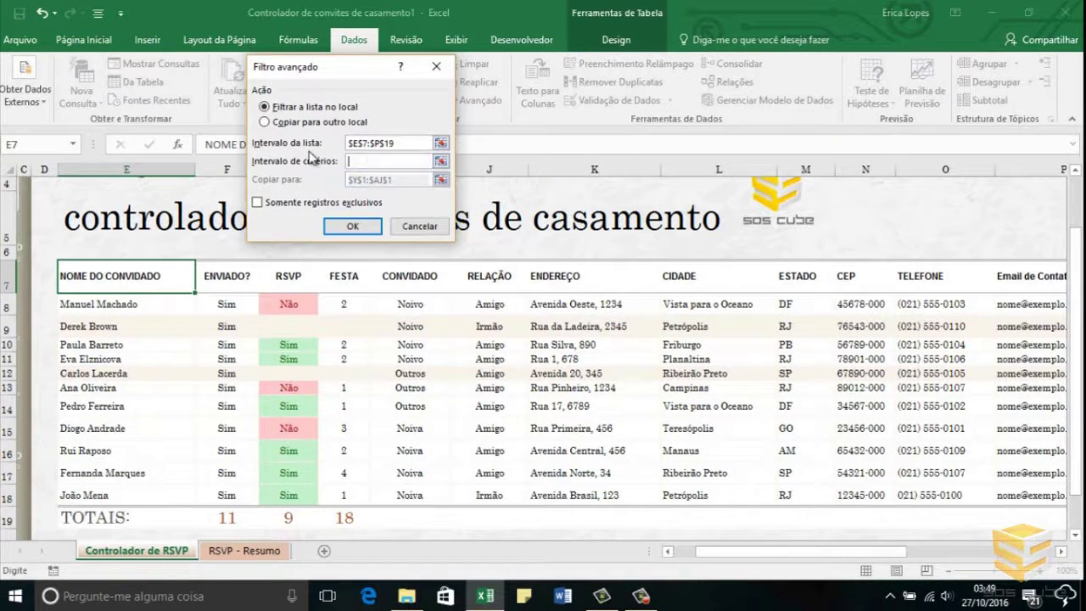
left_click_drag(395, 142, 348, 141)
key("Delete")
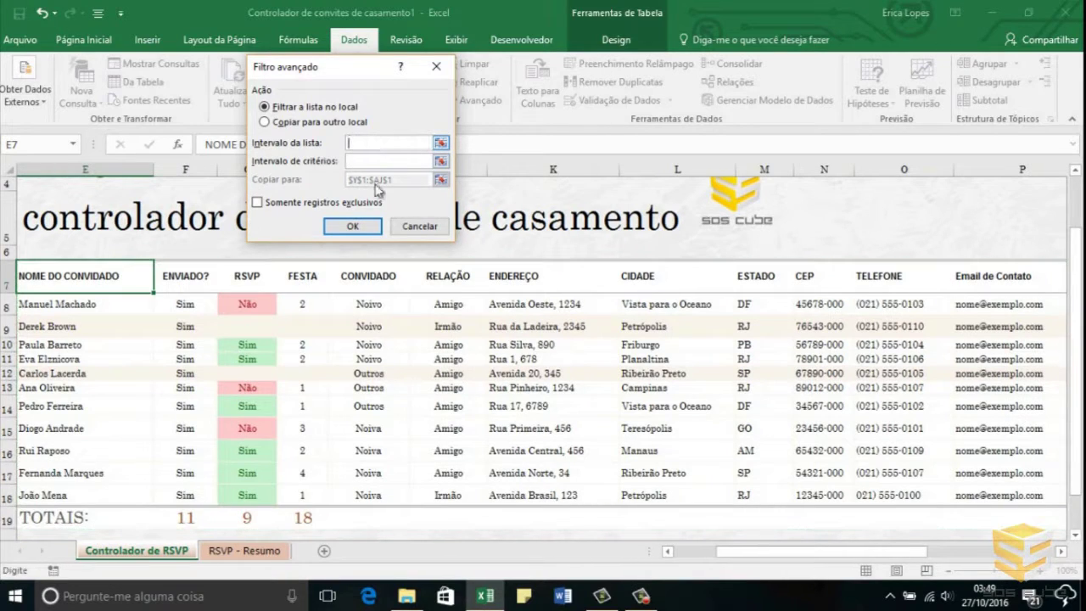
Filter the CIDADE column with Somente registros exclusivos ticked
left_click_drag(644, 278, 654, 505)
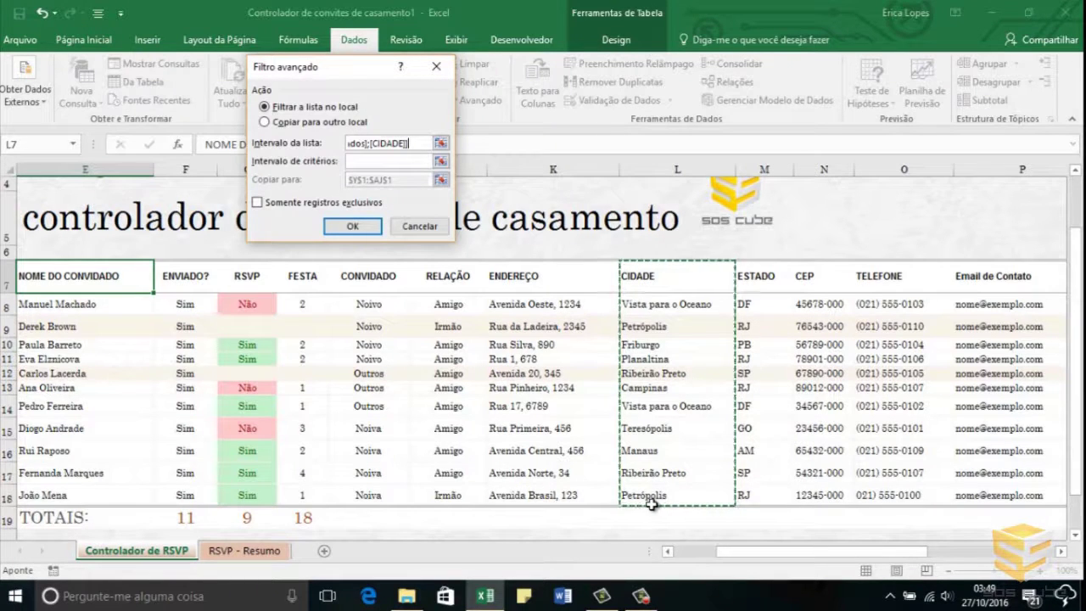
left_click(301, 203)
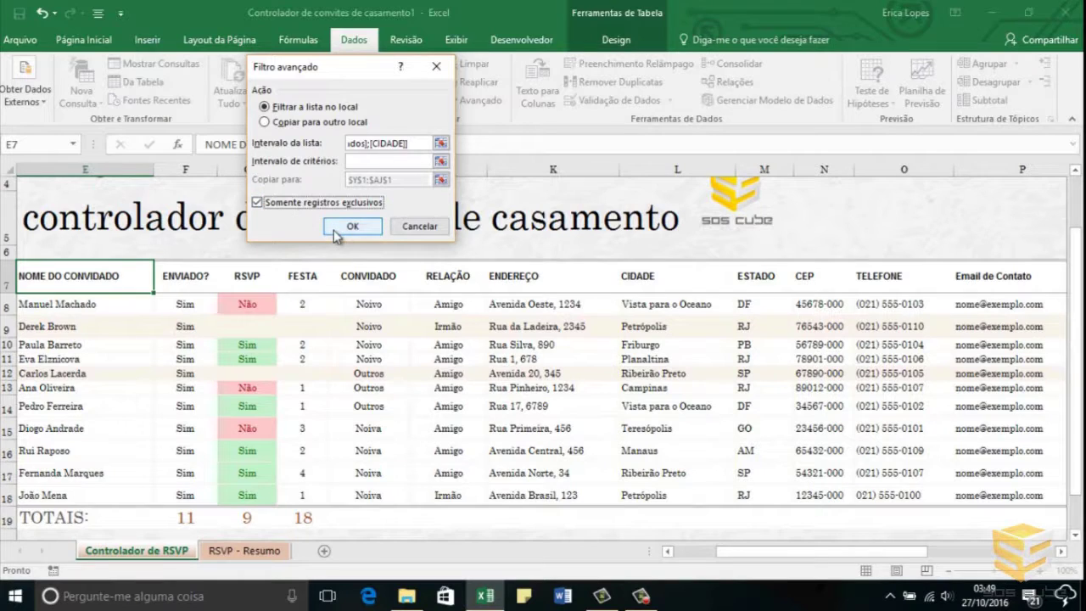
left_click(350, 227)
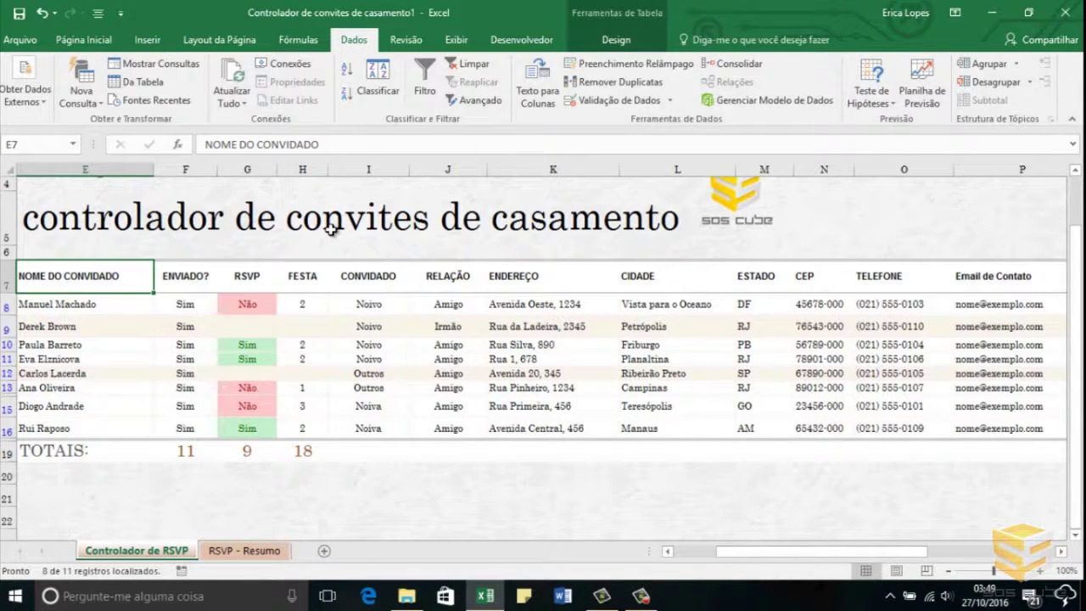
left_click(484, 104)
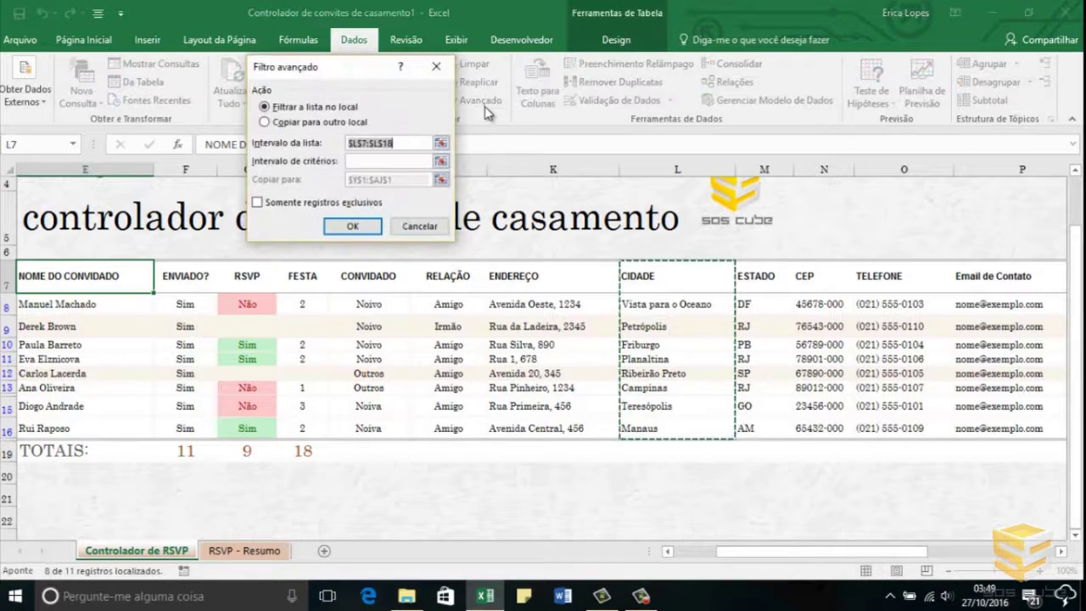
Close the Advanced Filter dialog, clear the filter and reopen Avançado
left_click(417, 225)
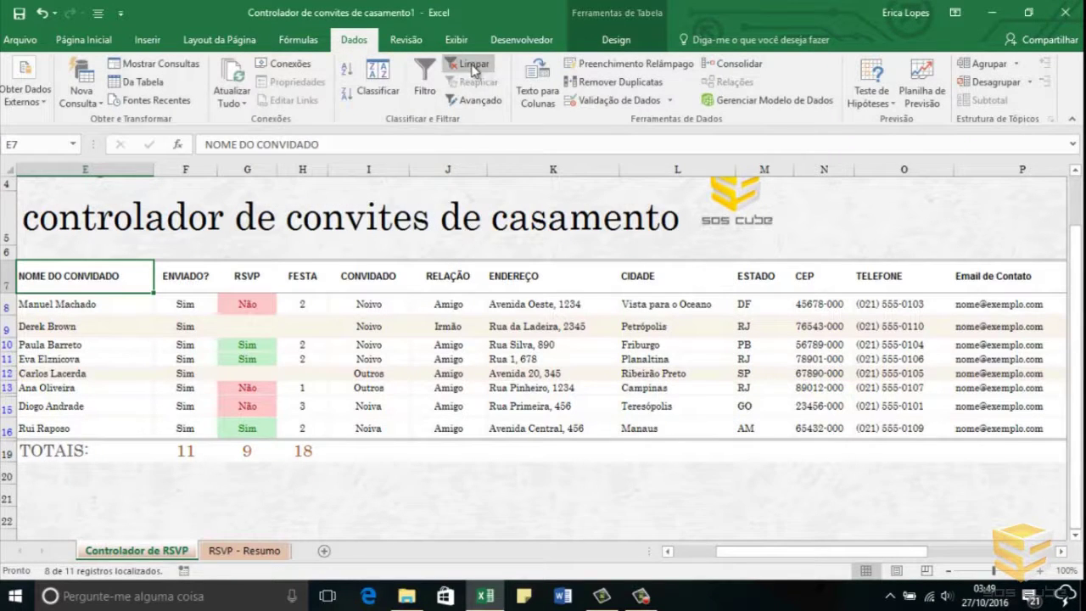
left_click(474, 68)
left_click(489, 102)
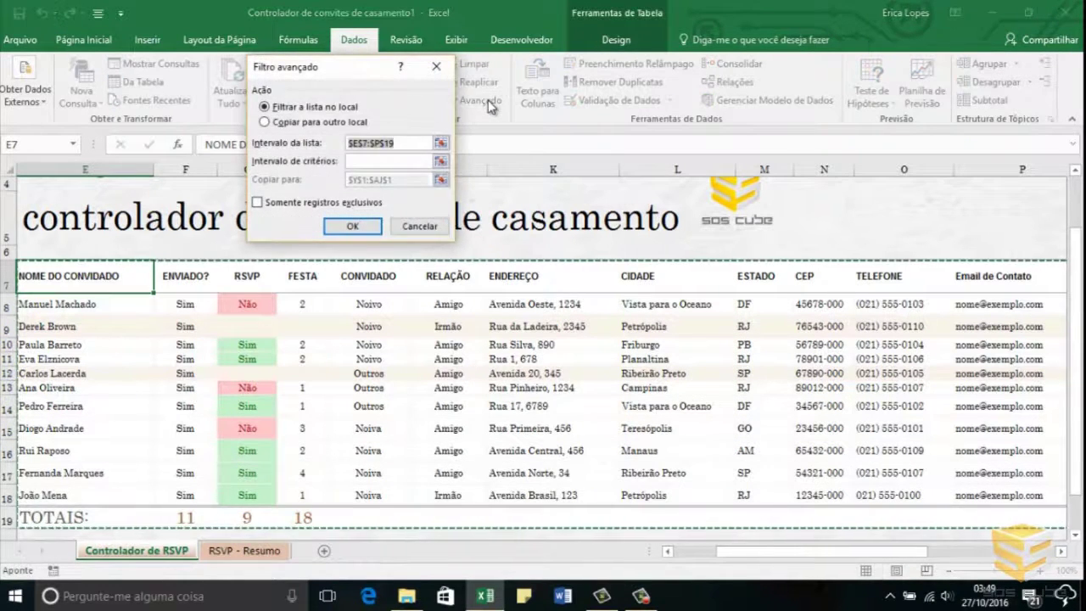
Set the criteria range to S7:T8 and apply the advanced filter
left_click(358, 161)
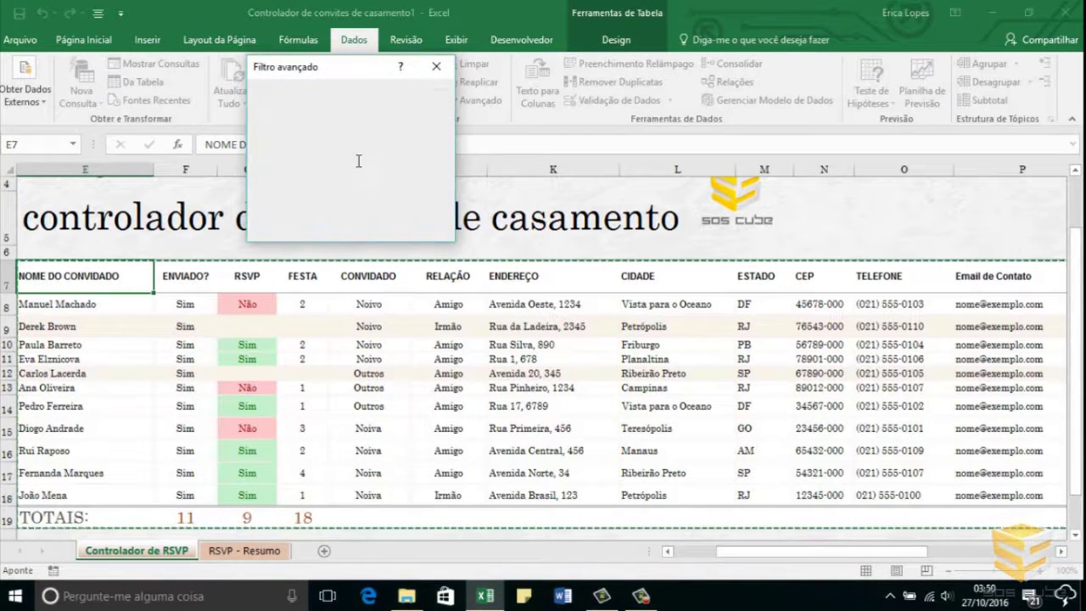
left_click(358, 161)
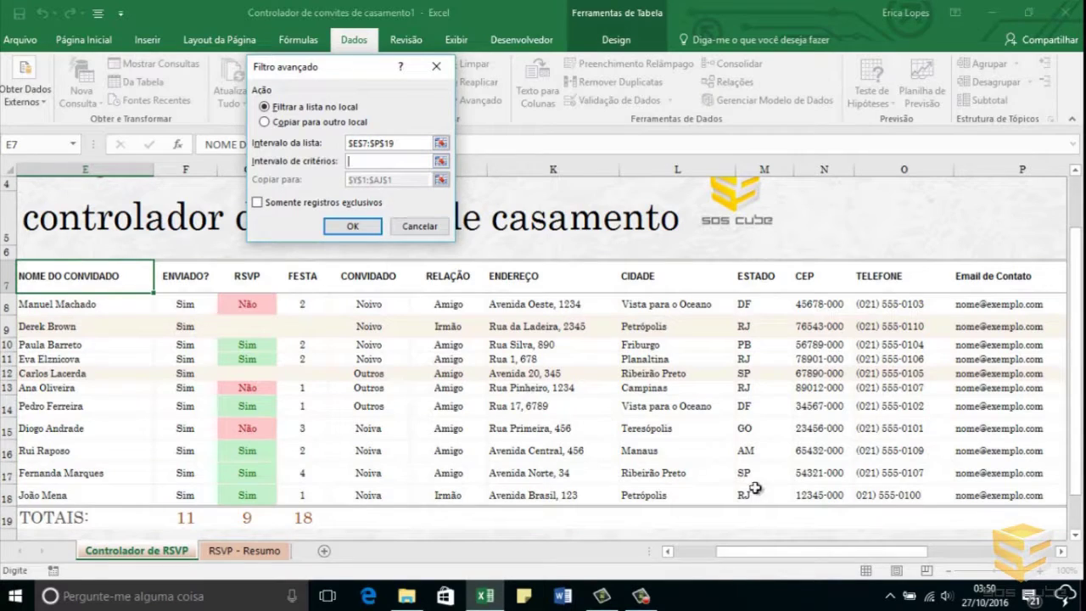
left_click_drag(766, 551, 840, 551)
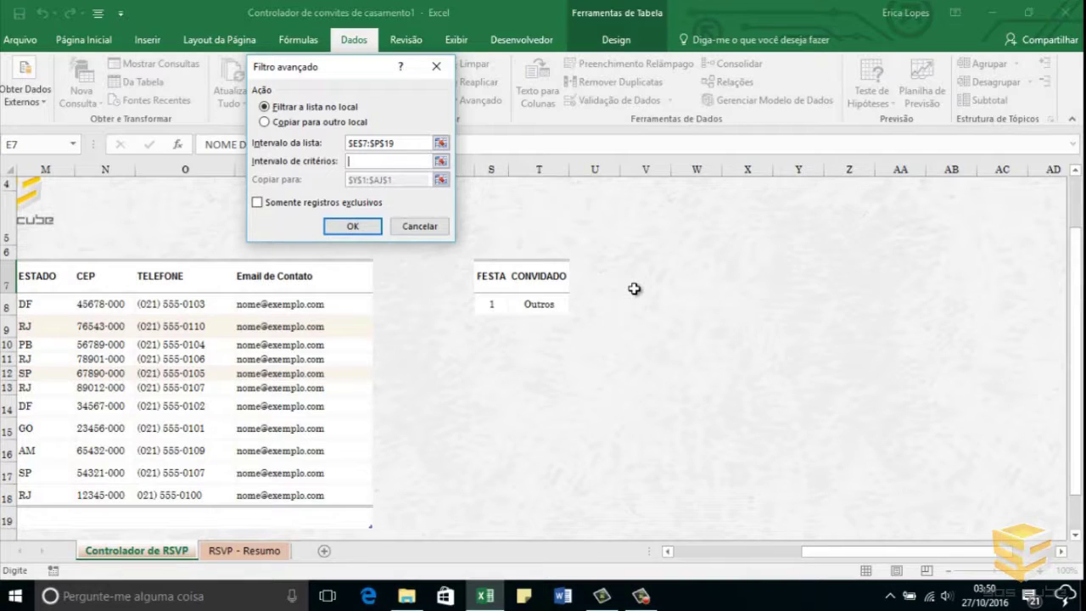
left_click_drag(492, 278, 547, 303)
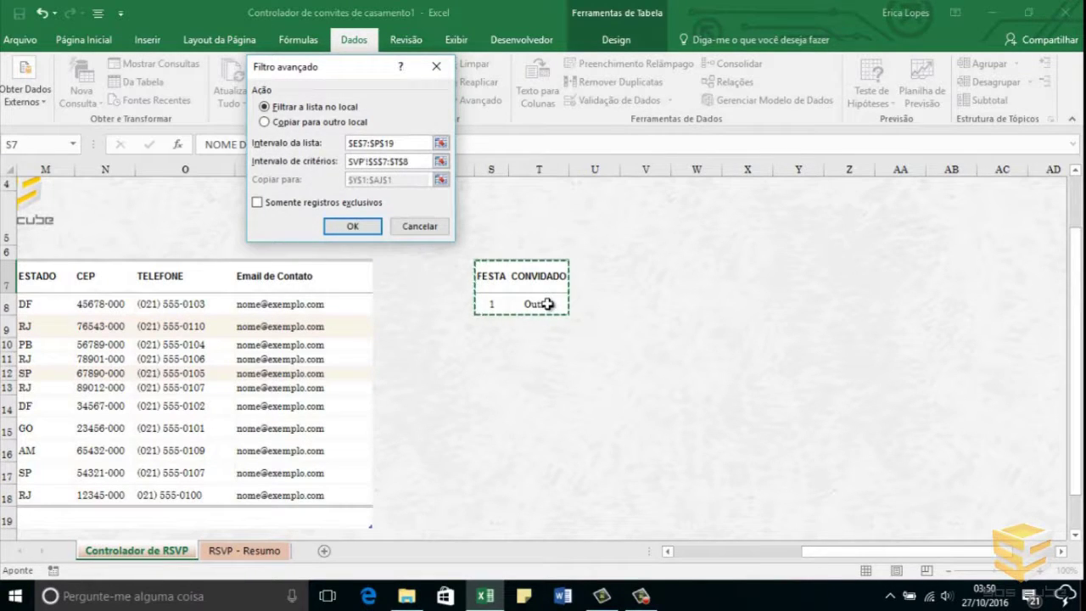
left_click(353, 226)
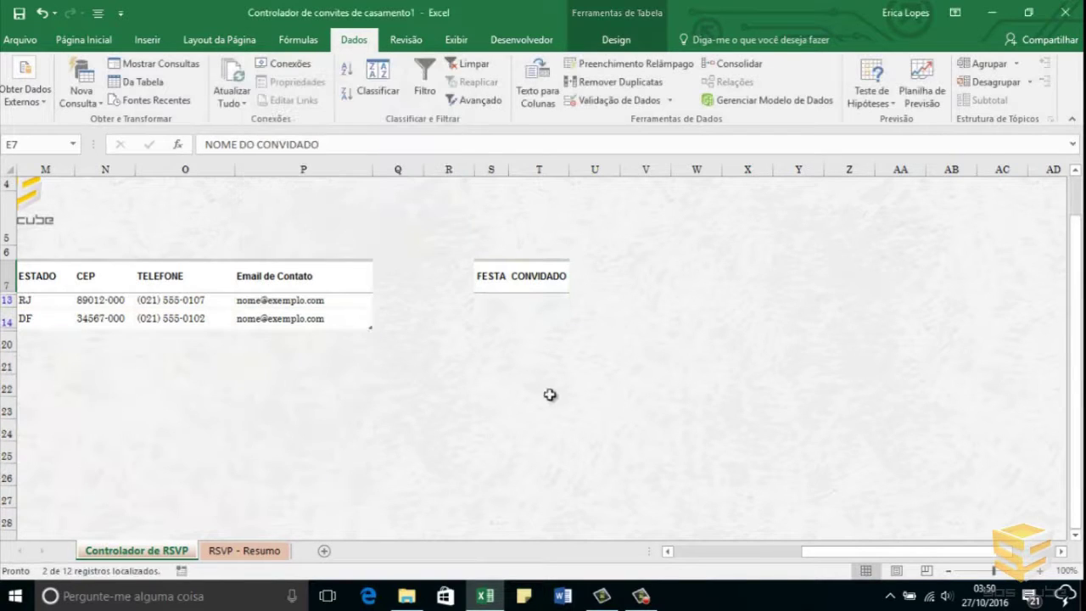
left_click_drag(831, 556, 689, 524)
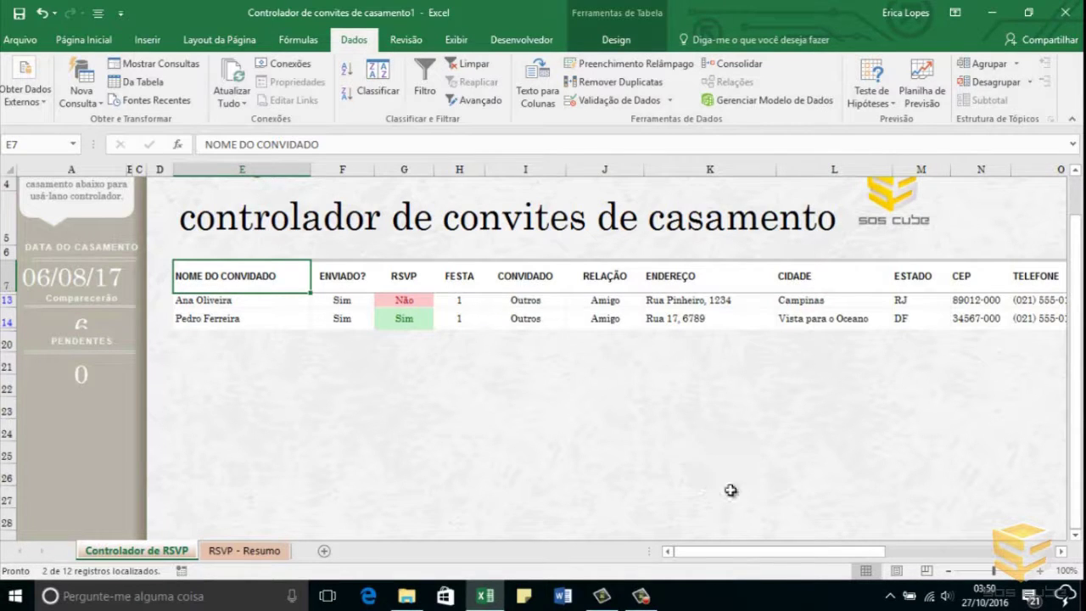
left_click_drag(778, 556, 865, 552)
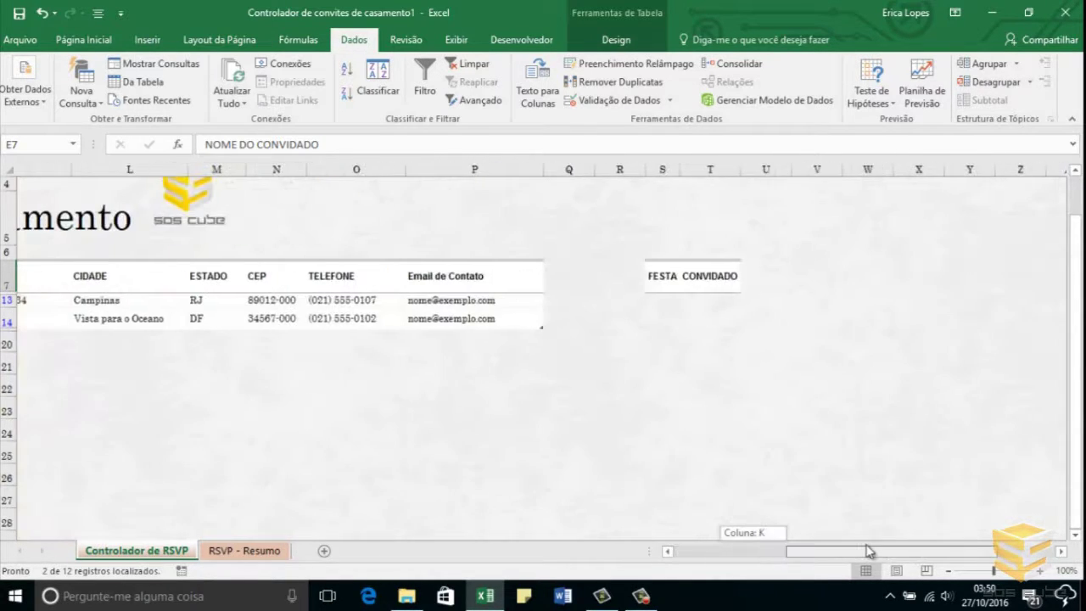
Clear the filter and move the Outros criterion from T8 to T9
left_click(472, 63)
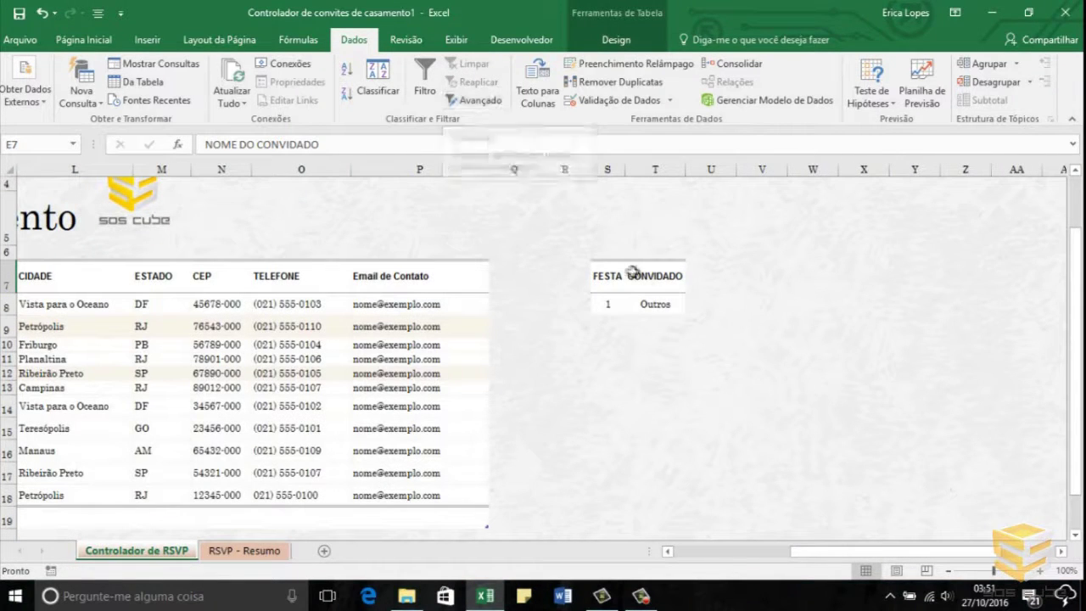
left_click(657, 307)
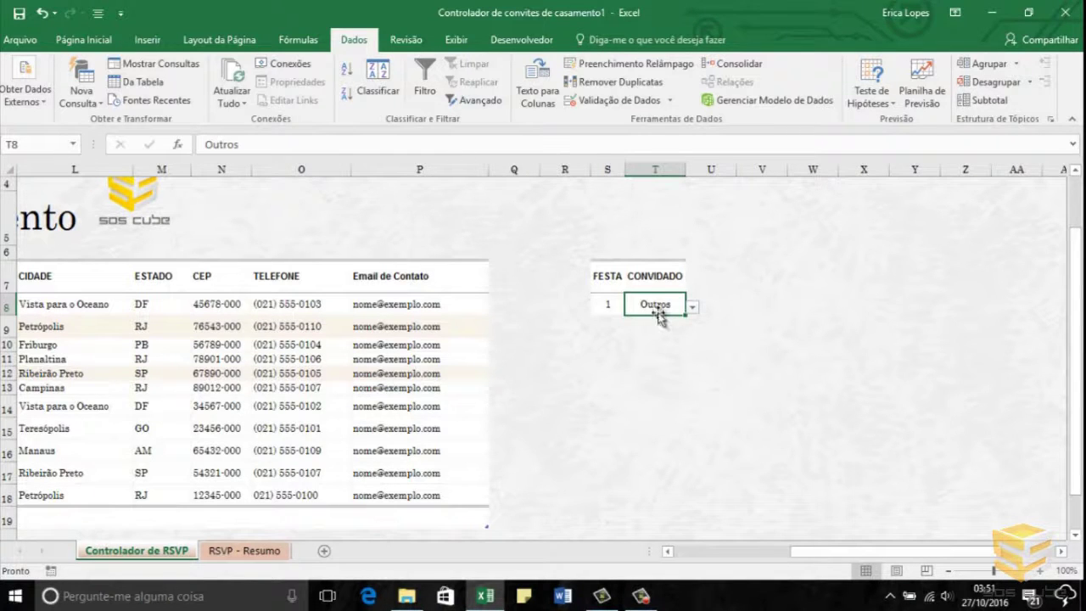
left_click_drag(657, 309, 657, 330)
left_click(789, 287)
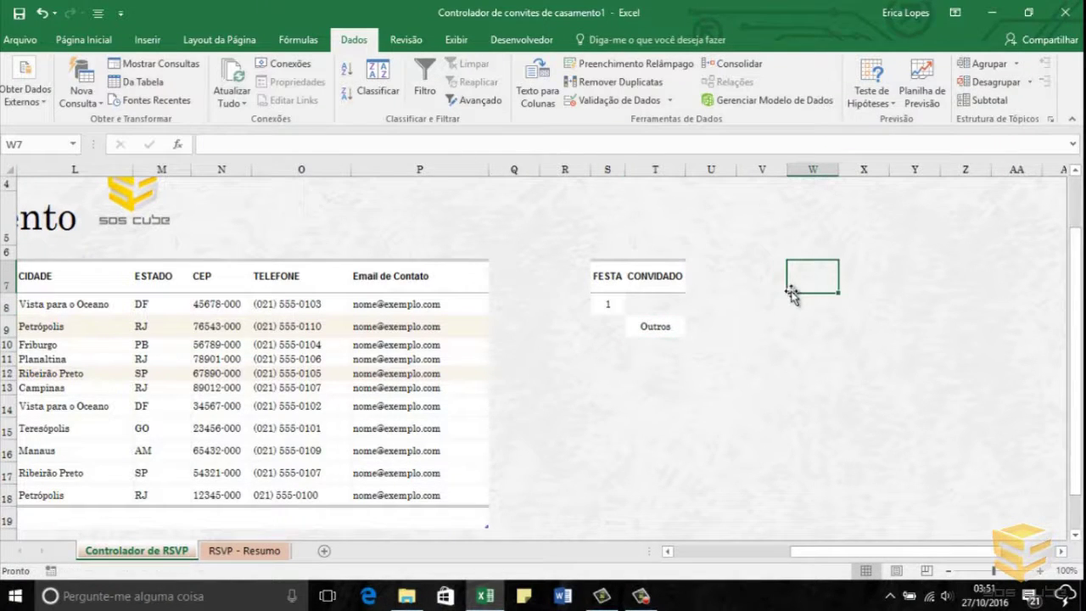
Run the advanced filter with list range E7:P18 and criteria range S7:T9
left_click(471, 100)
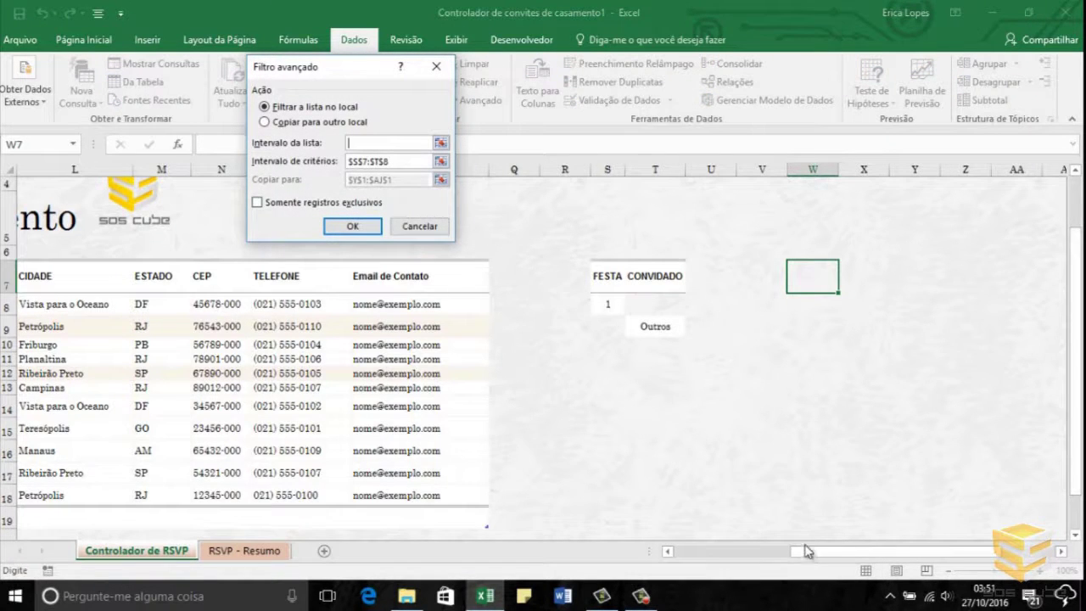
left_click_drag(809, 552, 709, 550)
left_click_drag(183, 272, 1059, 473)
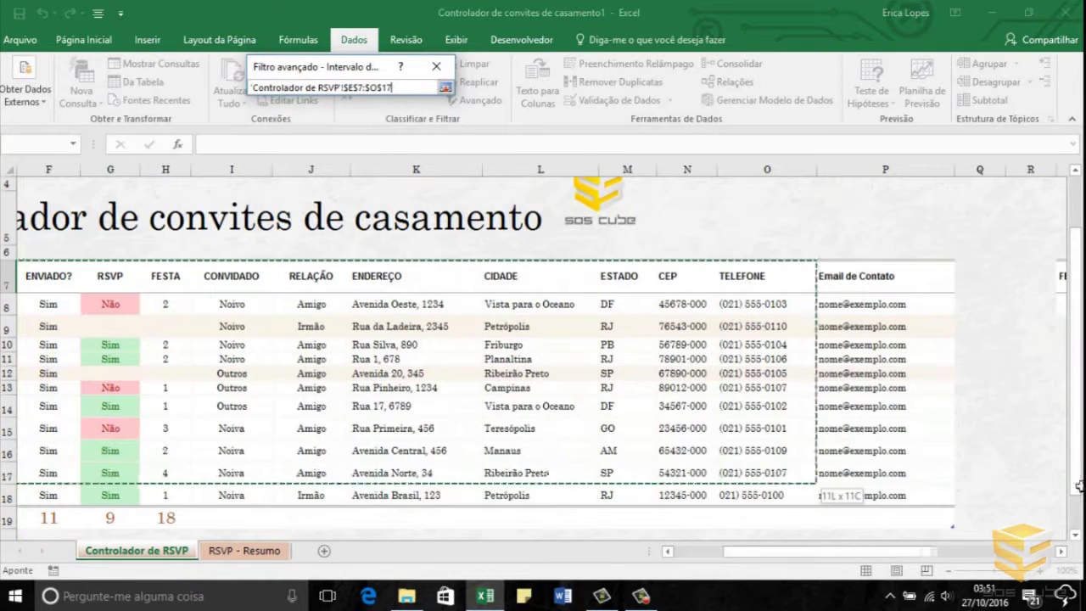
left_click_drag(1059, 474, 891, 495)
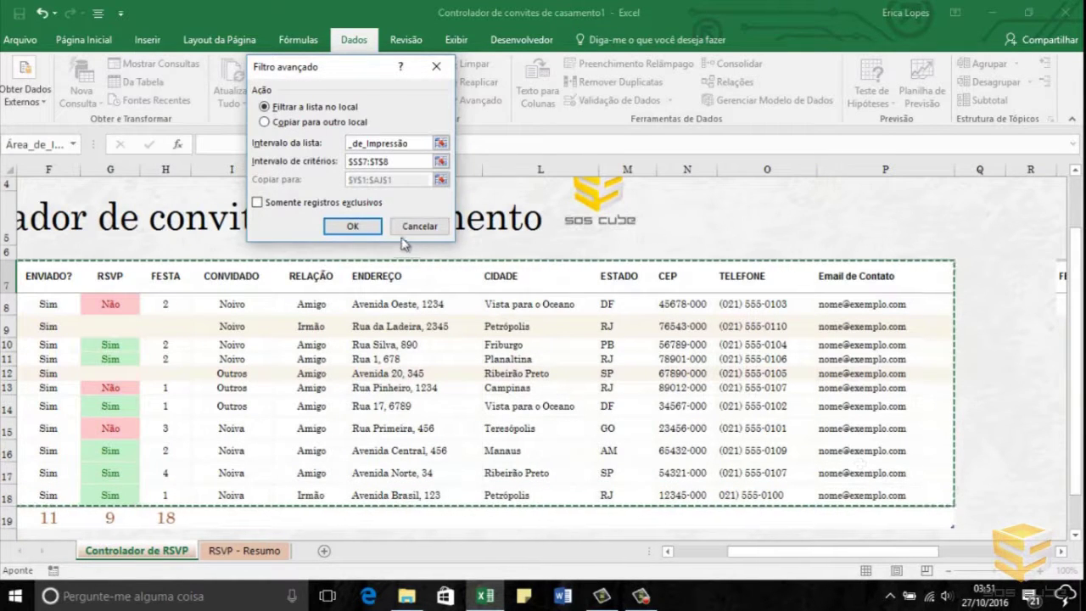
left_click(352, 160)
left_click(352, 161)
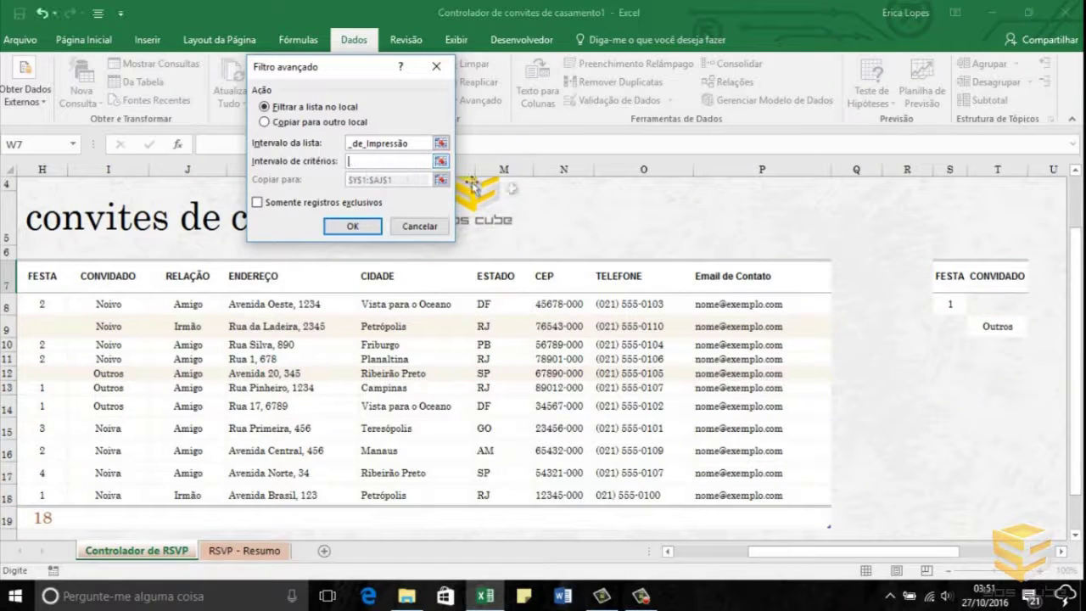
mouse_move(953, 274)
left_mouse_down()
mouse_move(1008, 315)
mouse_move(1009, 329)
left_mouse_up()
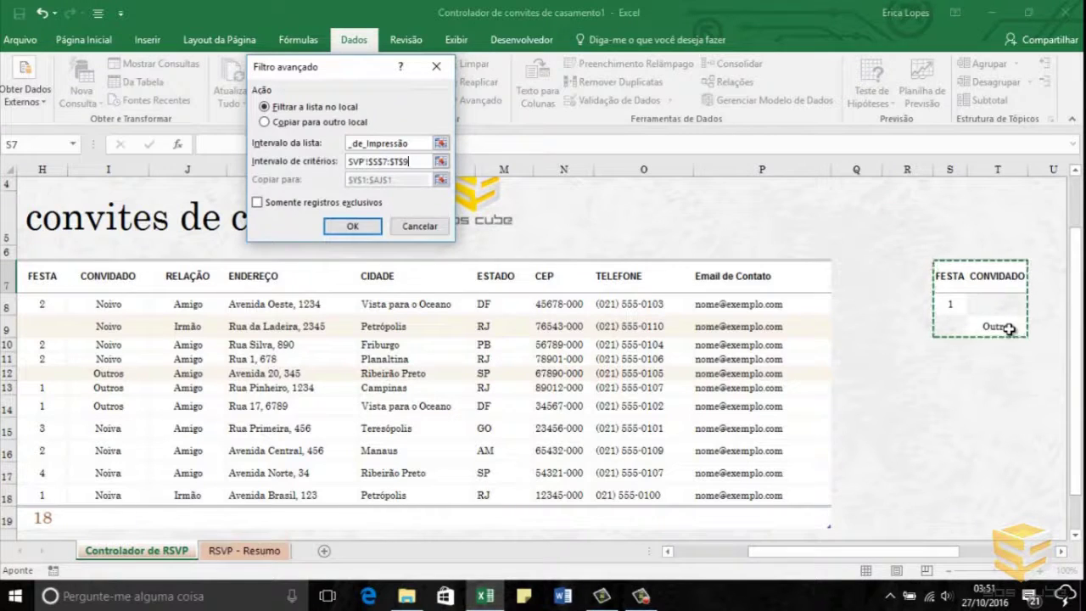
left_click(352, 226)
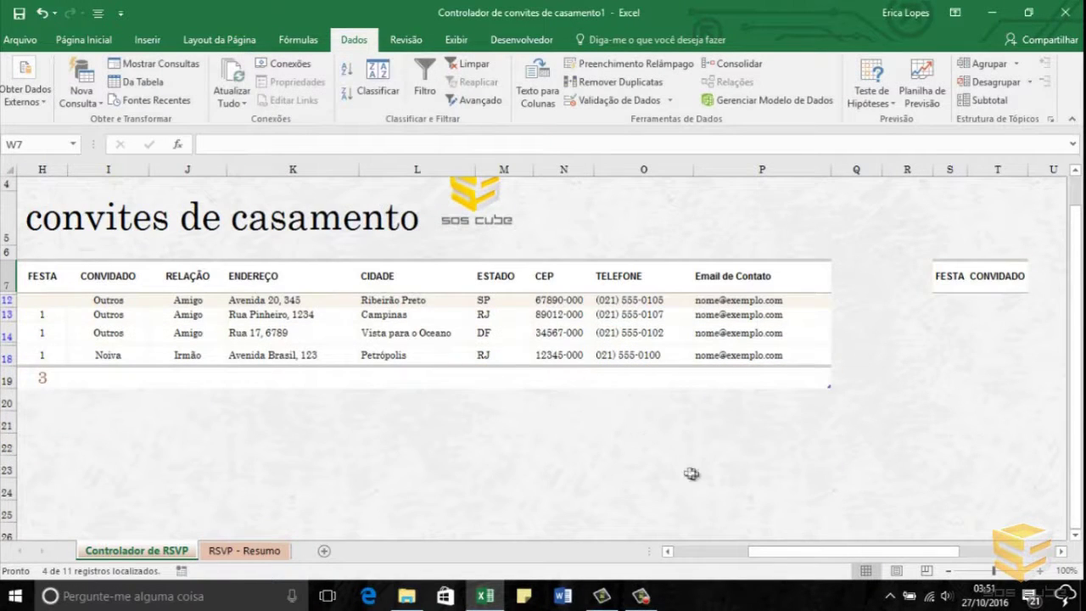
left_click_drag(770, 550, 670, 533)
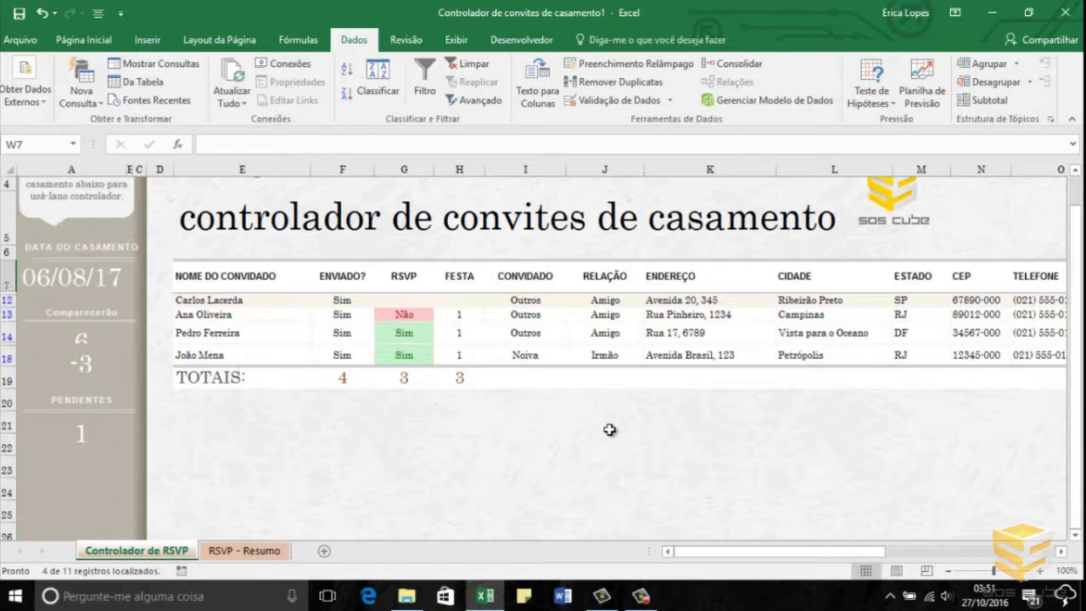
left_click(531, 330)
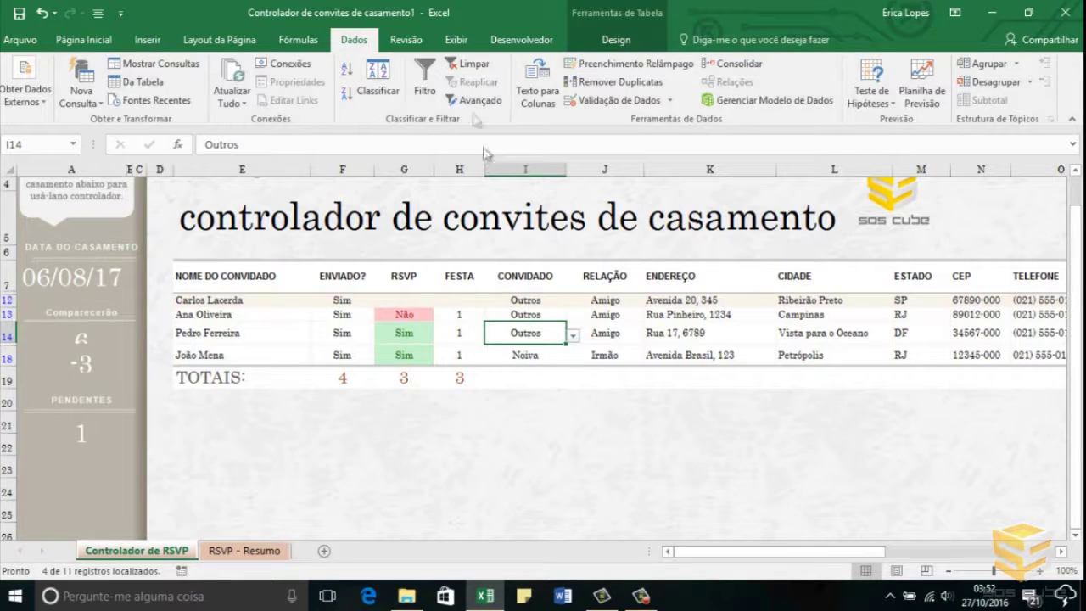
Advanced-filter with Copiar para outro local, destination AA2
left_click(478, 101)
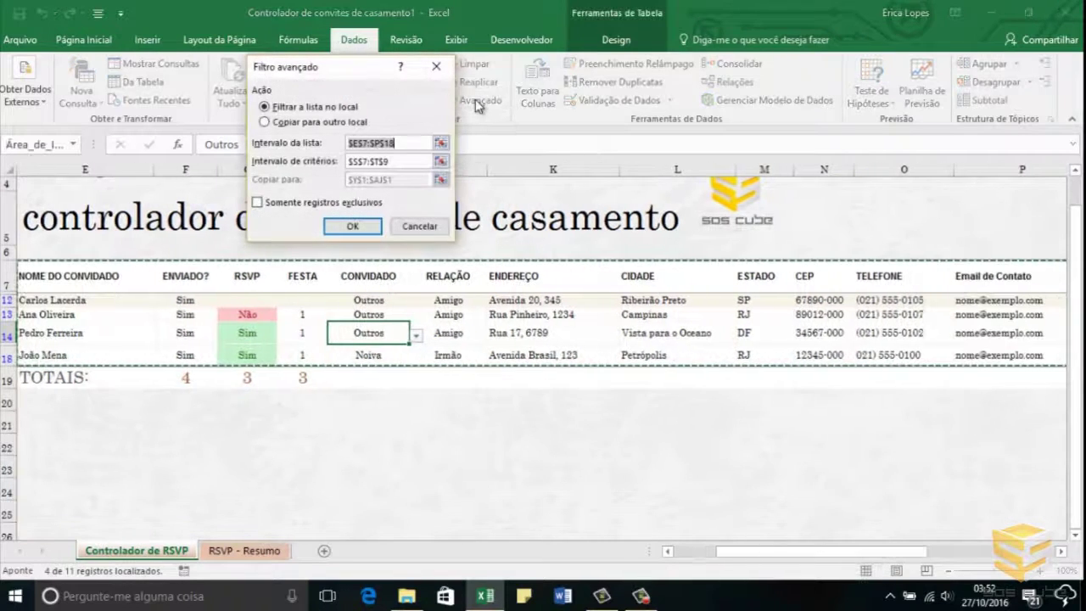
left_click(284, 123)
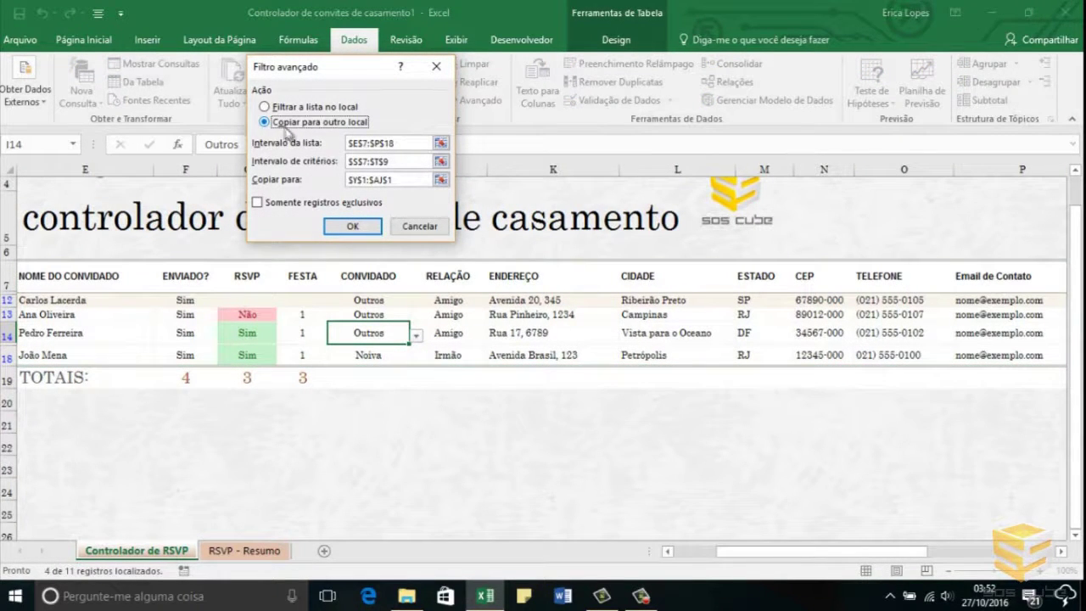
left_click(377, 174)
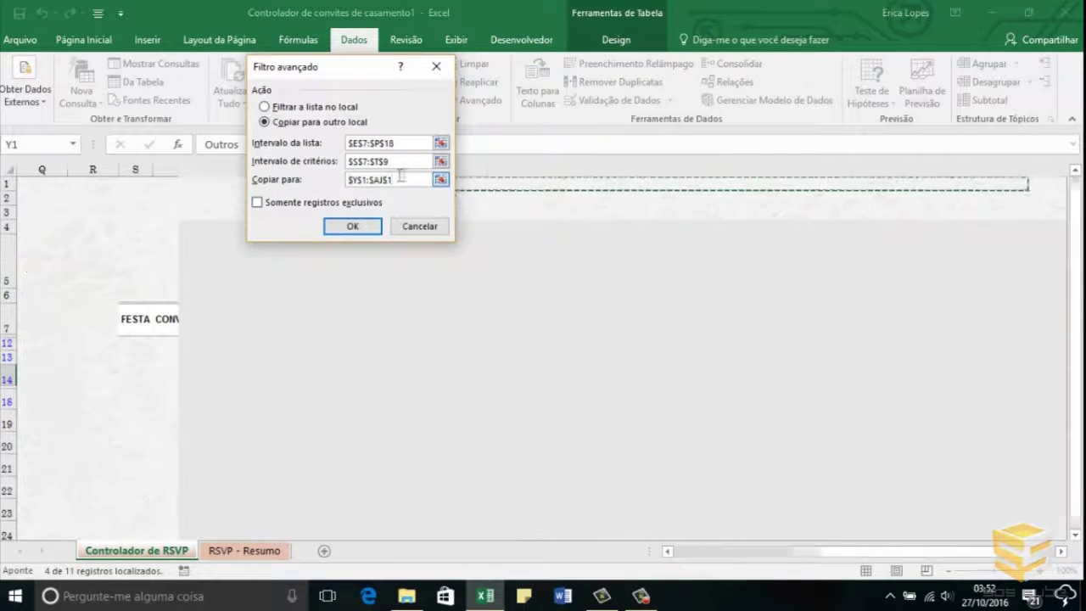
key("BackSpace")
left_click(559, 195)
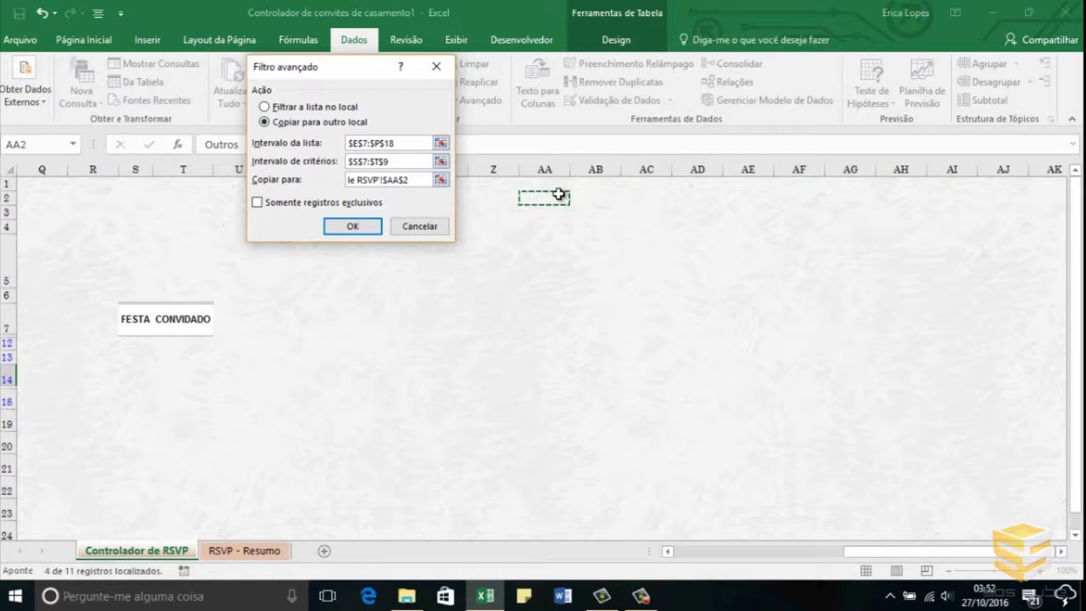
left_click(360, 225)
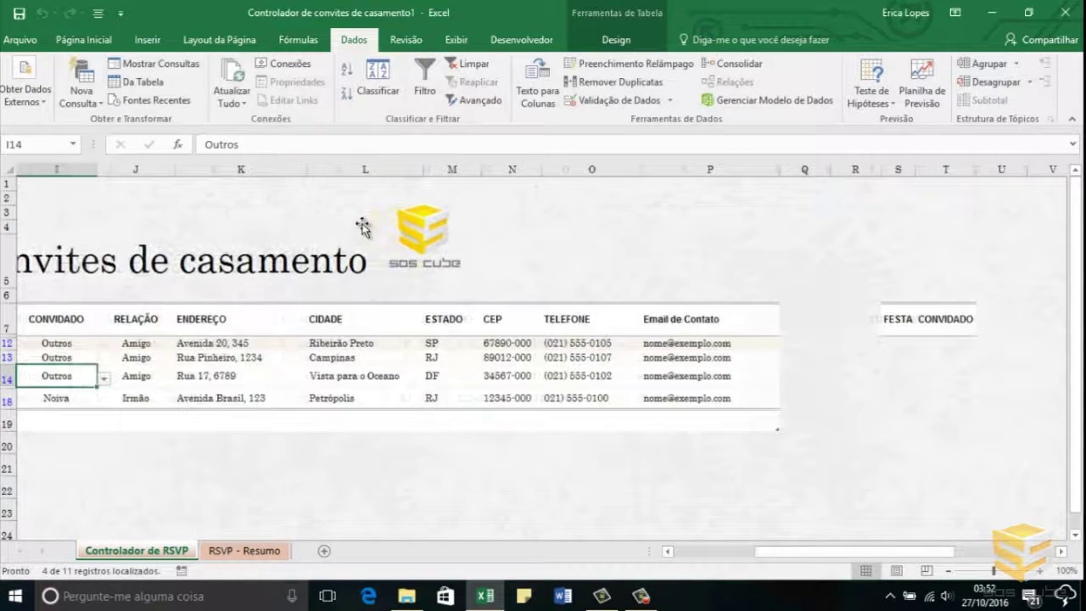
left_click_drag(779, 552, 882, 553)
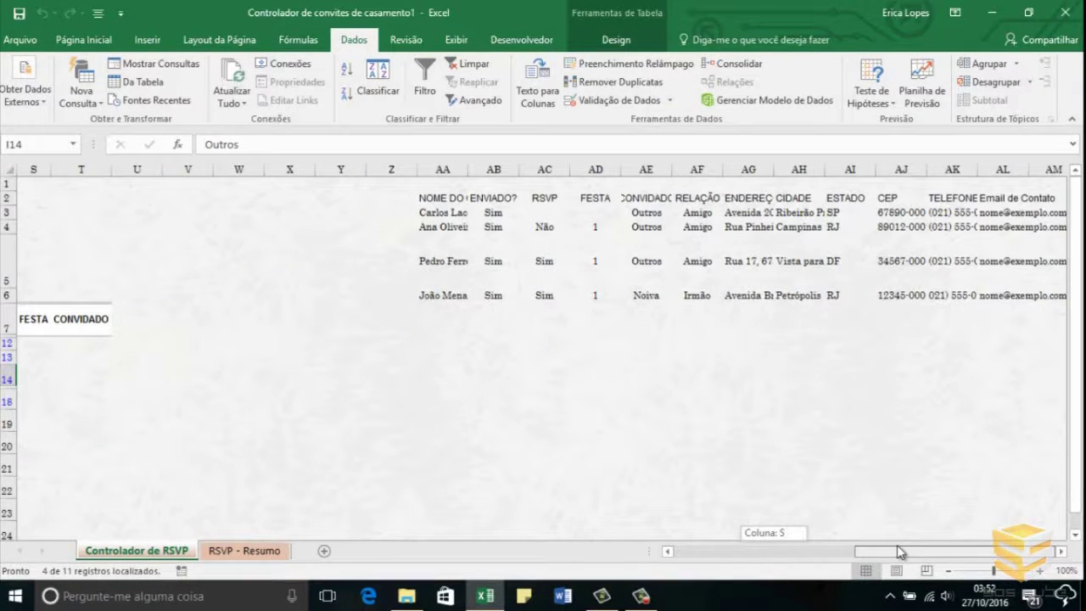
left_click_drag(882, 553, 898, 550)
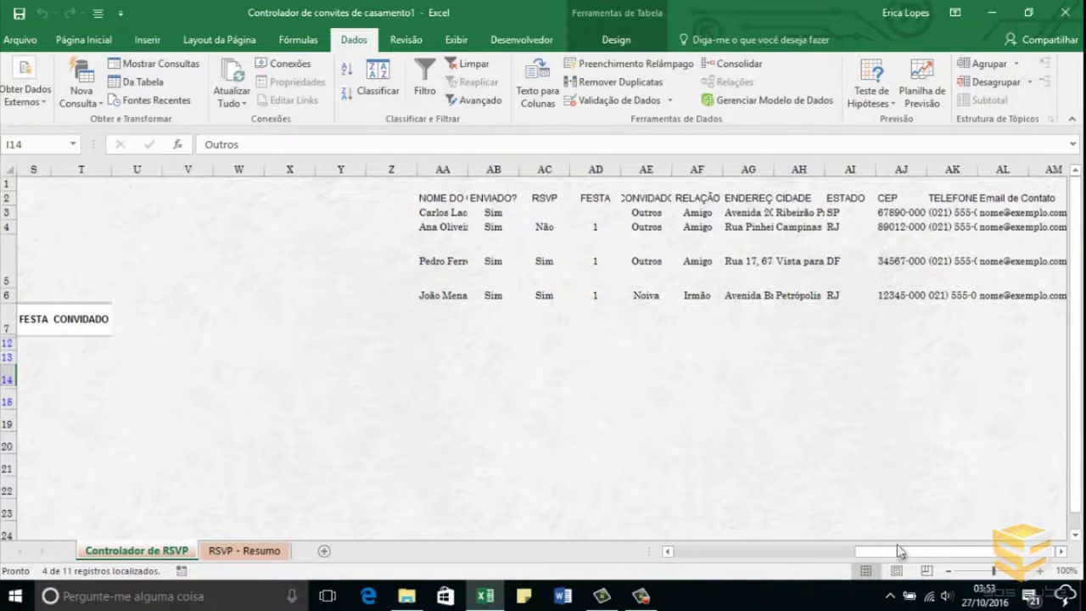
left_click(640, 596)
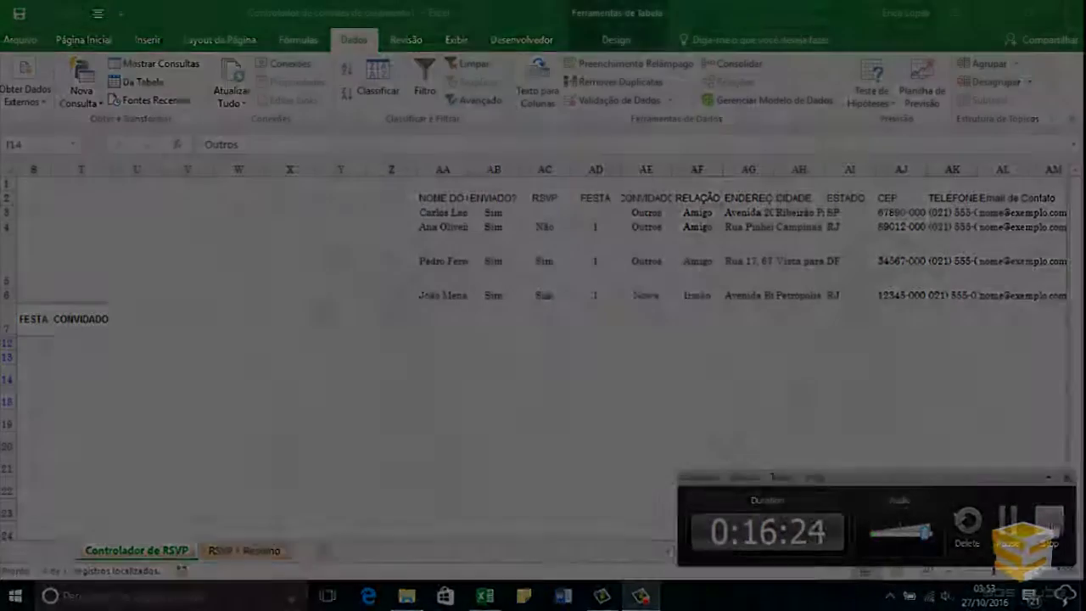